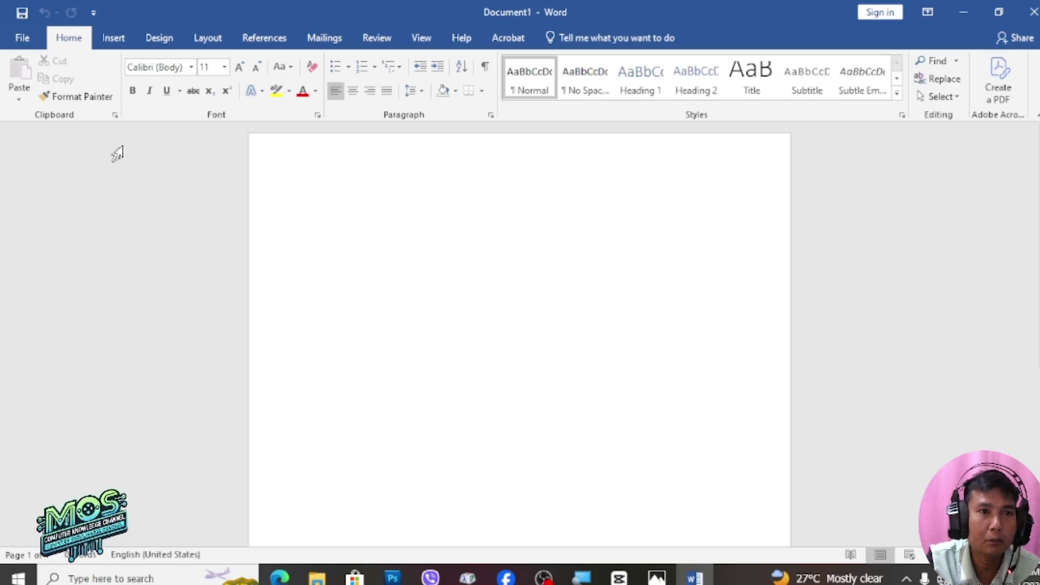
# Set the page to A4, portrait orientation, with Narrow 0.5-inch margins
pyautogui.click(205, 40)
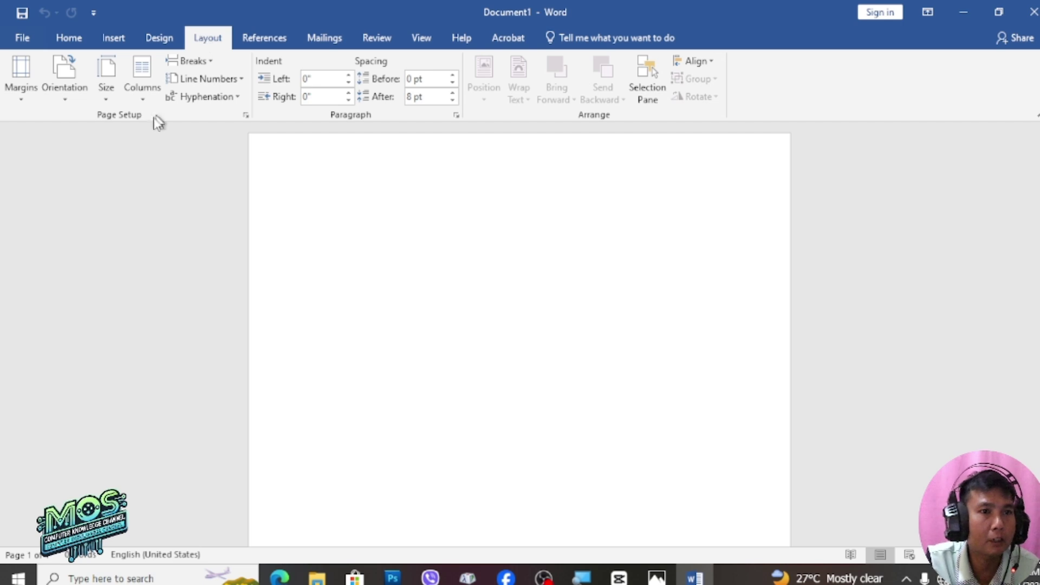
pyautogui.click(109, 86)
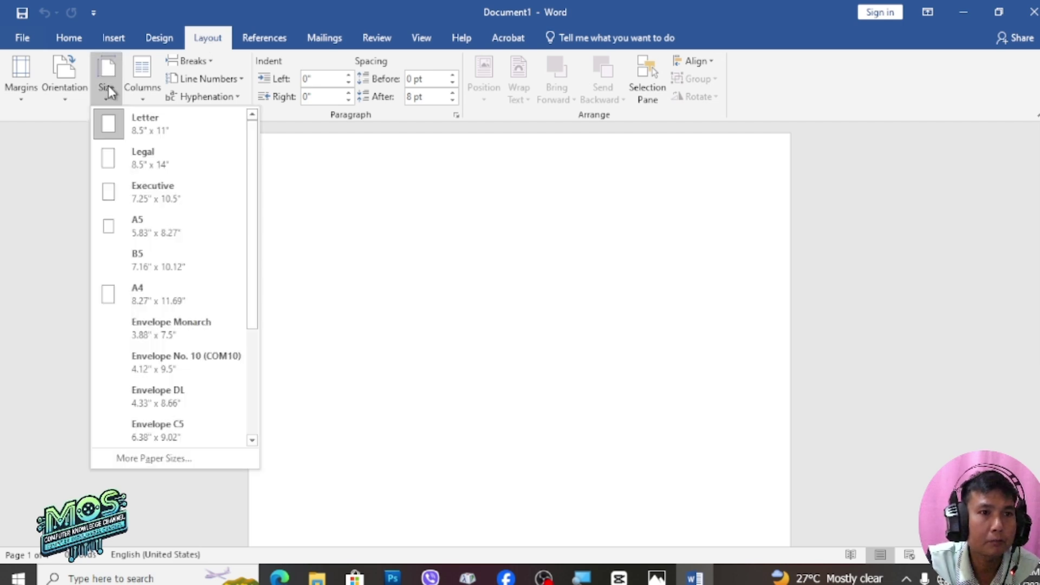
pyautogui.click(149, 296)
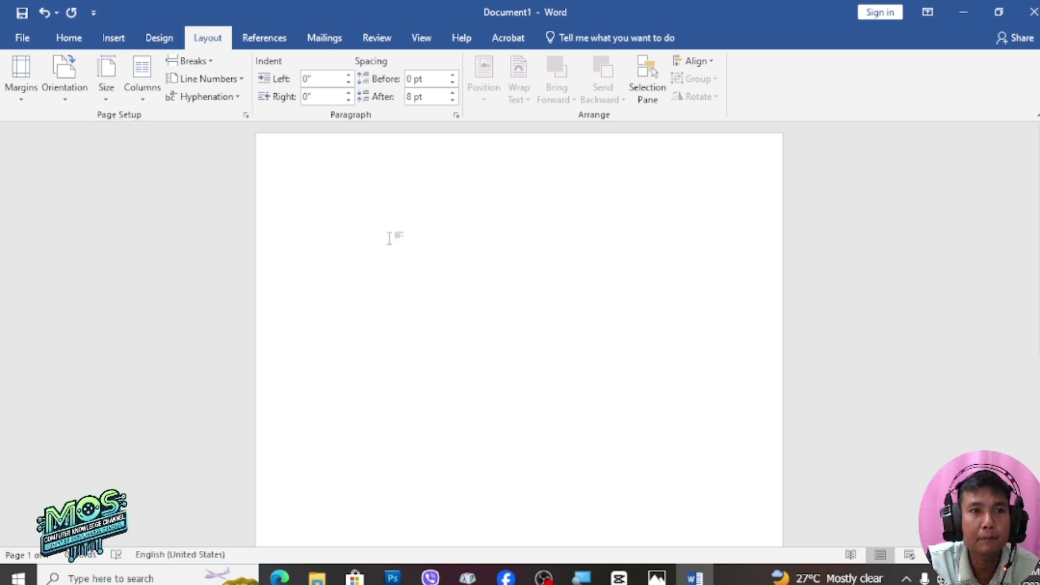
pyautogui.click(67, 84)
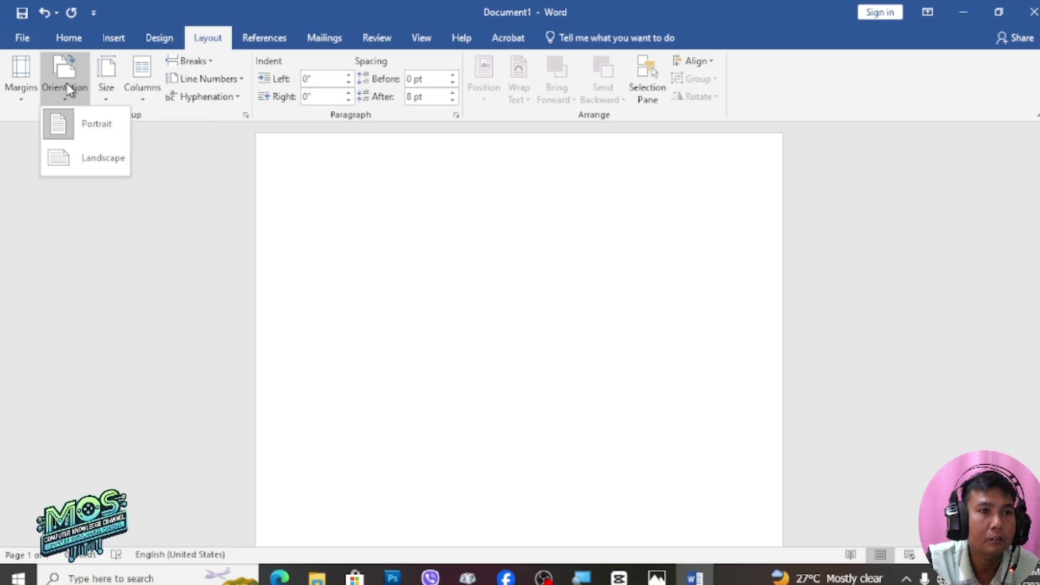
pyautogui.click(99, 125)
pyautogui.click(23, 82)
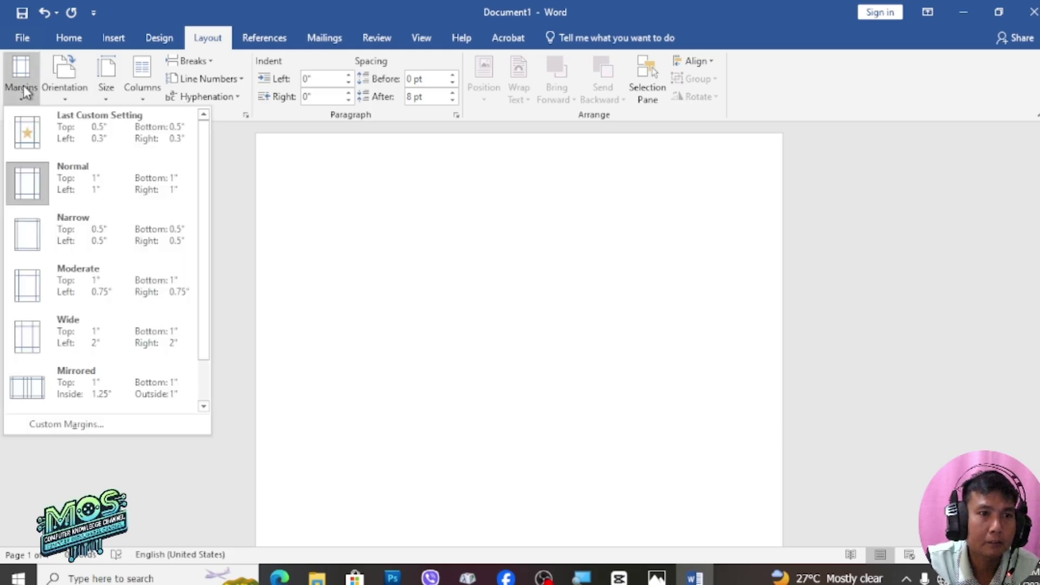
pyautogui.click(119, 243)
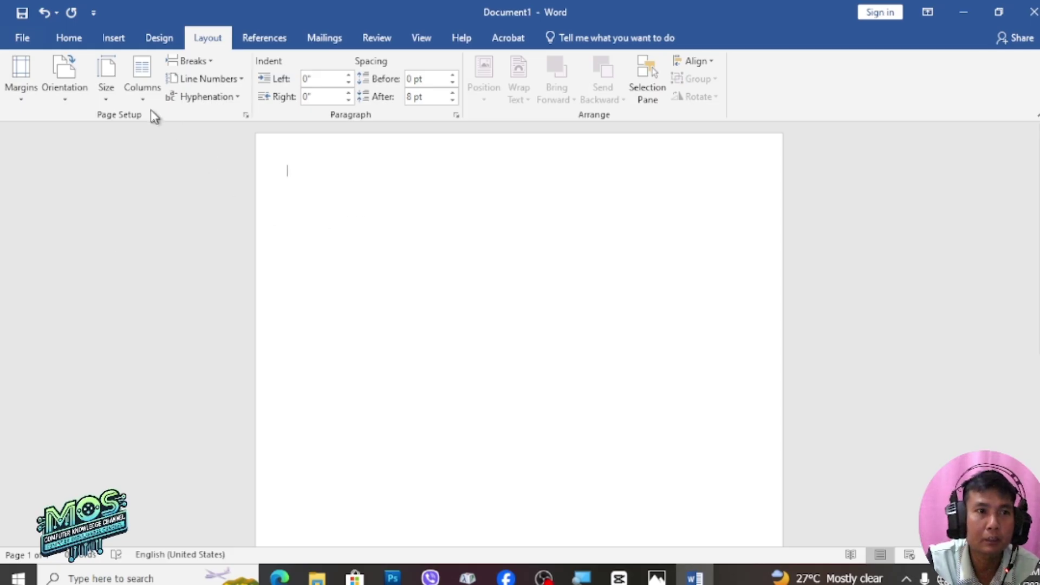
pyautogui.click(70, 39)
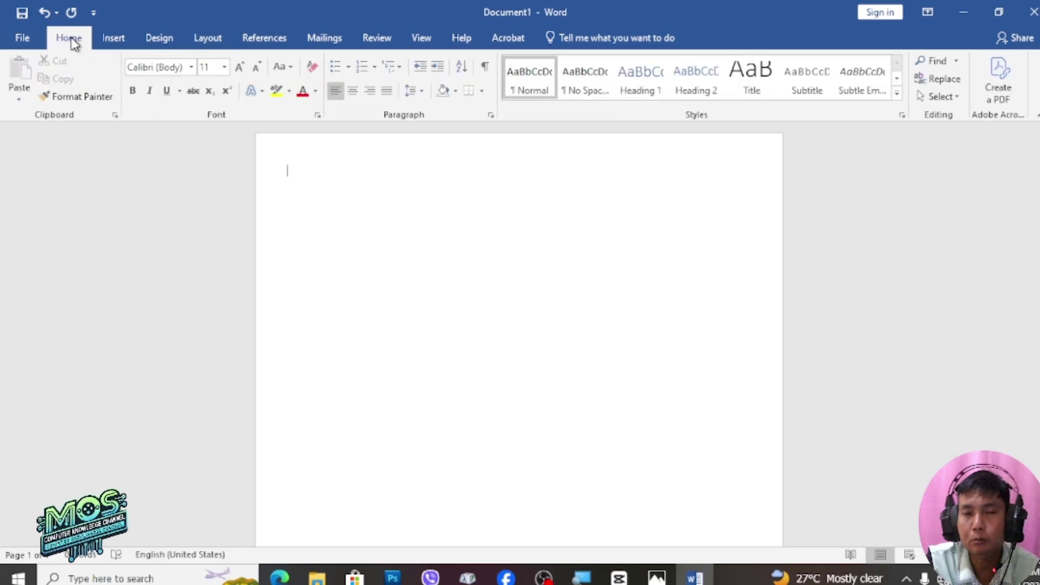
pyautogui.click(176, 70)
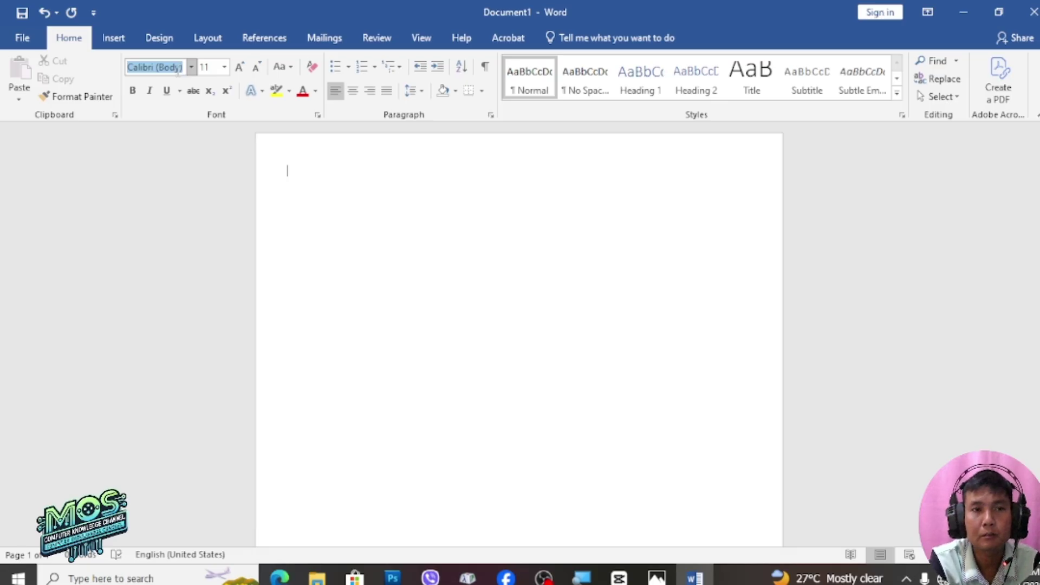
# Choose the Pyidaungsu font at size 12 for typing
pyautogui.write('Pyidaungsu')
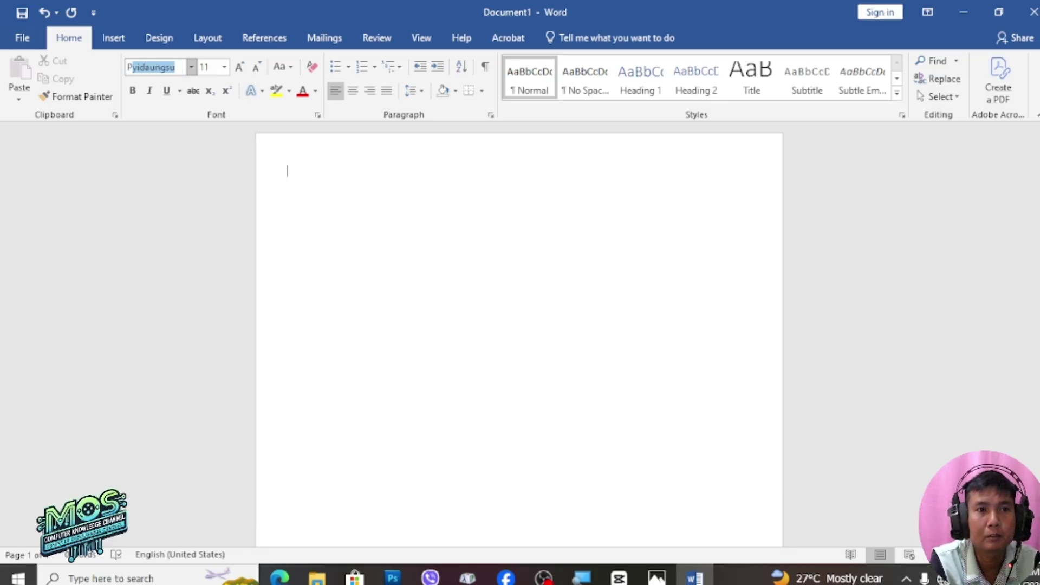
pyautogui.press('Return')
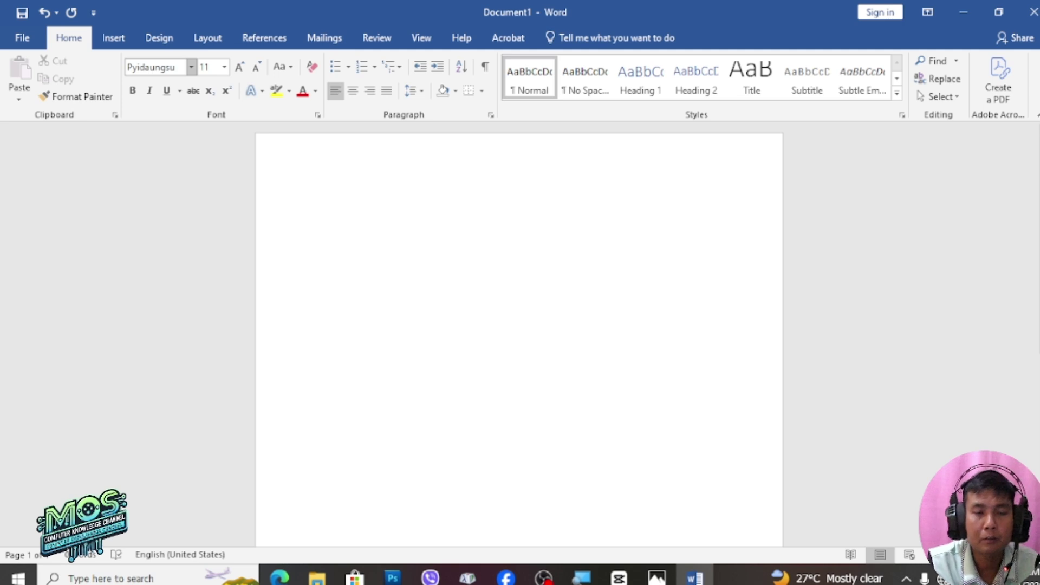
pyautogui.click(216, 68)
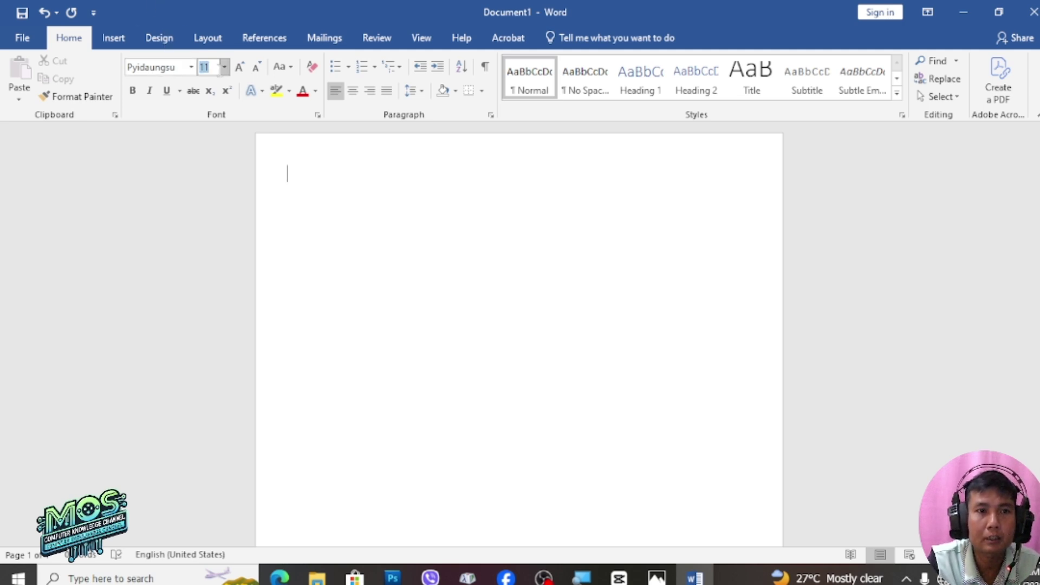
pyautogui.write('12')
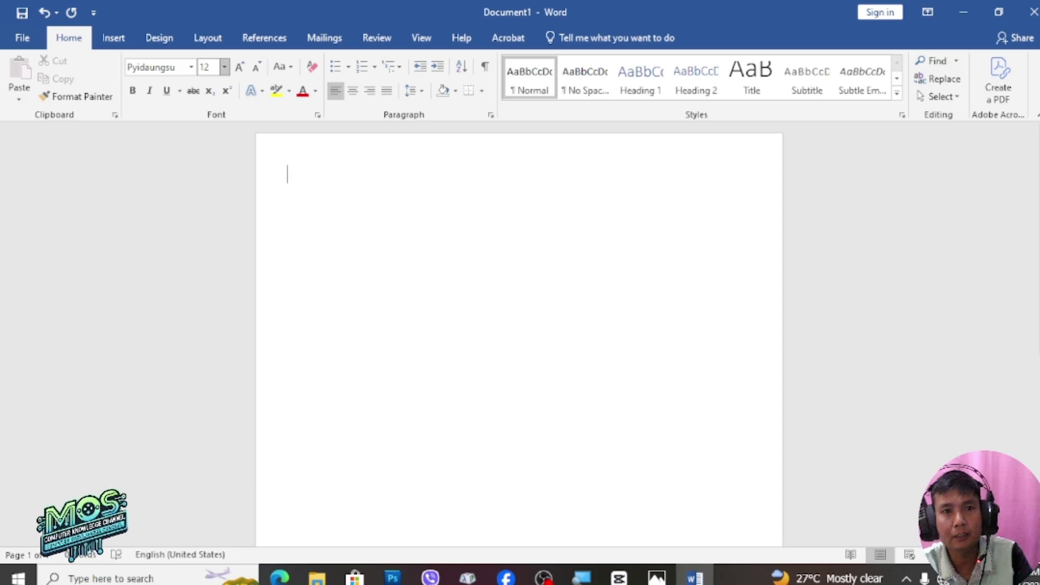
pyautogui.press('Return')
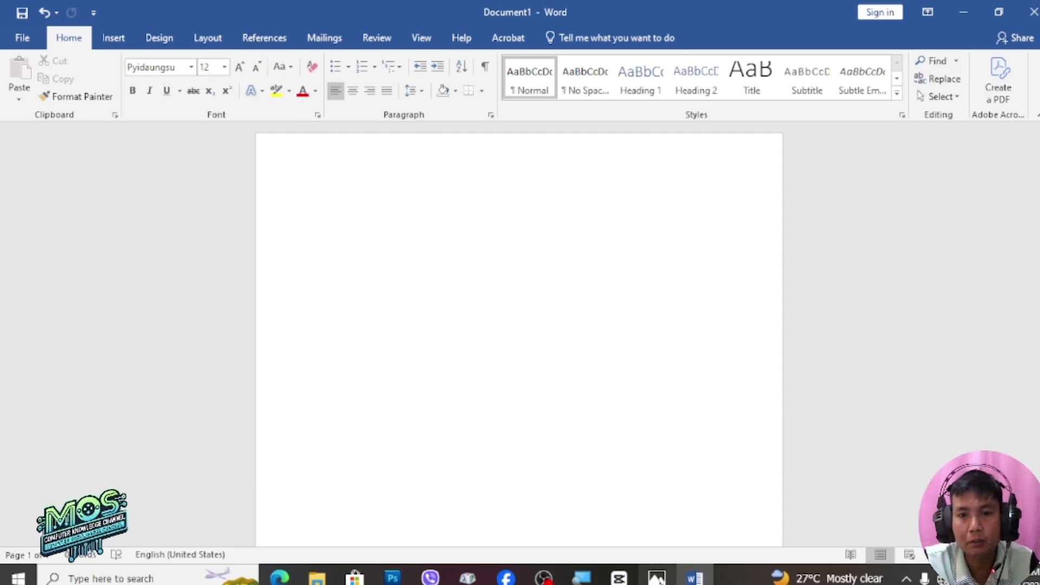
pyautogui.click(658, 580)
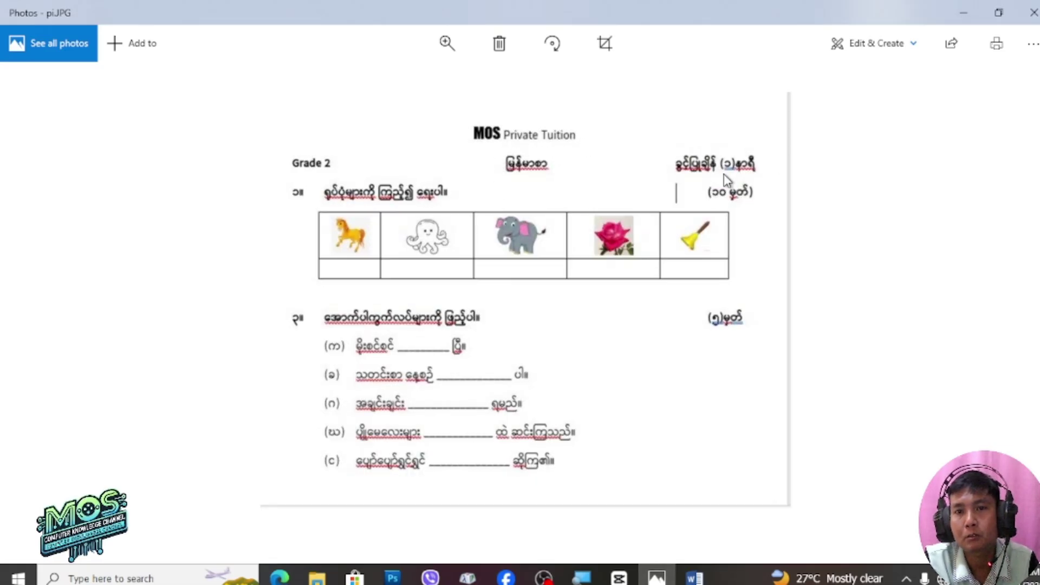
pyautogui.click(699, 580)
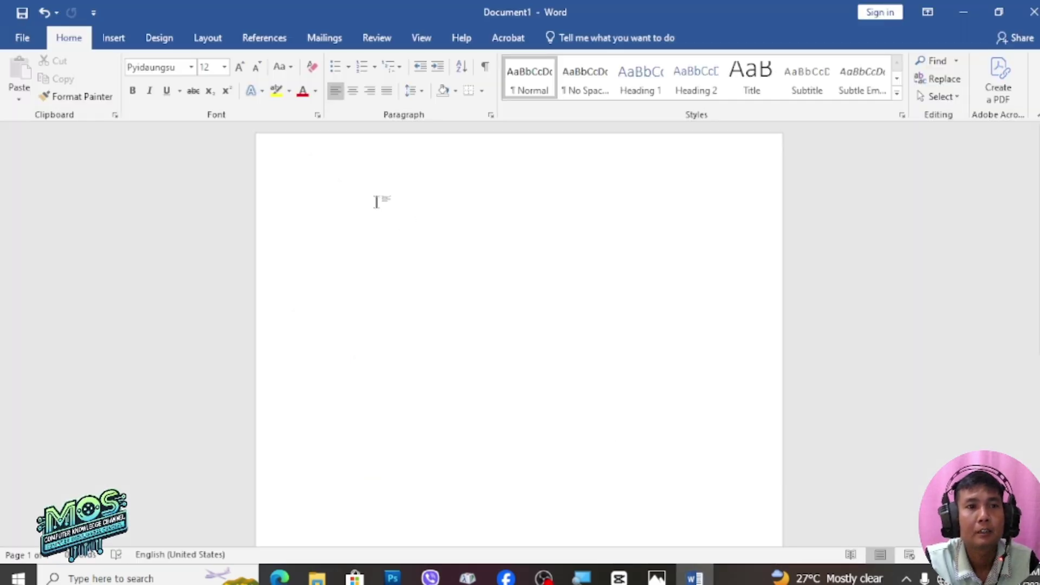
# Type the 'MOS Private Tuition' heading and begin the next line with 'Grade 2'
pyautogui.write('M')
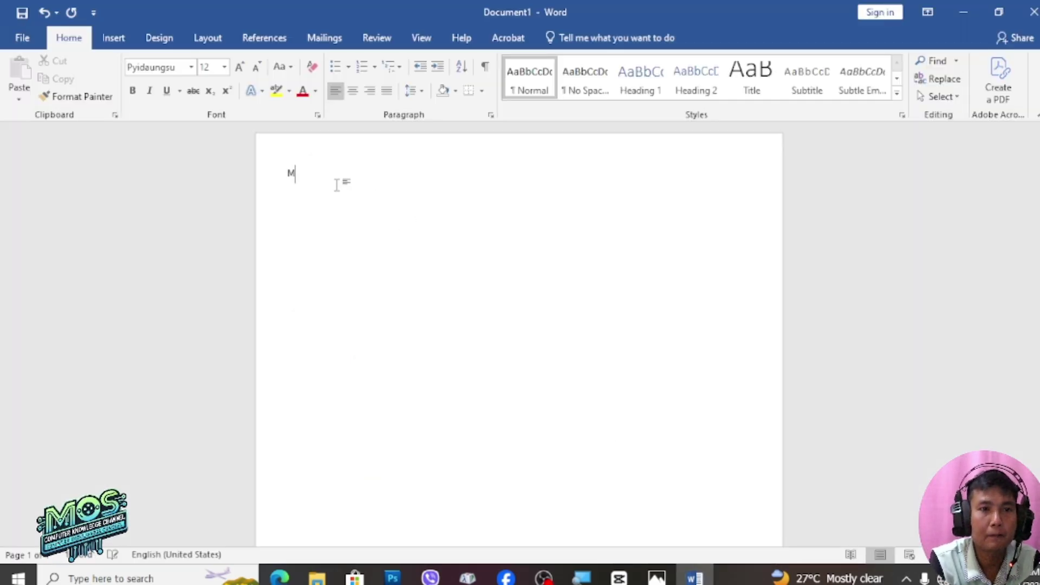
pyautogui.write('OS Private')
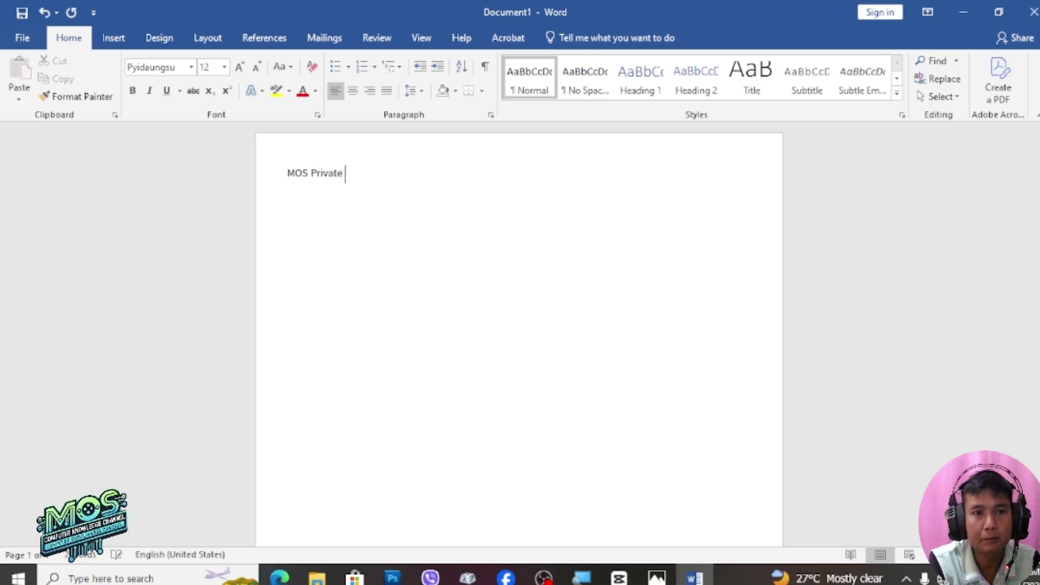
pyautogui.write(' Tuition')
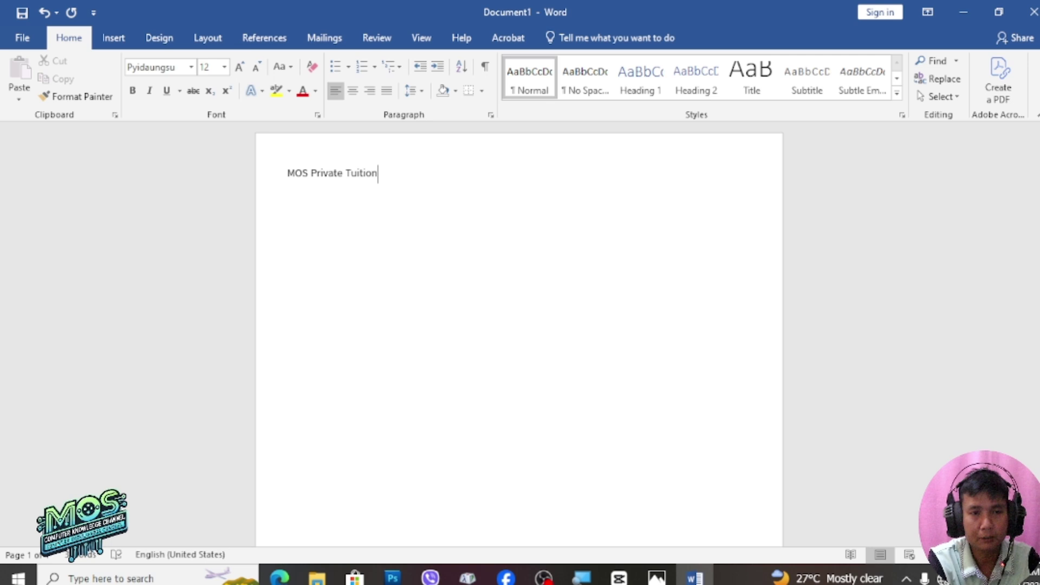
pyautogui.press('Return')
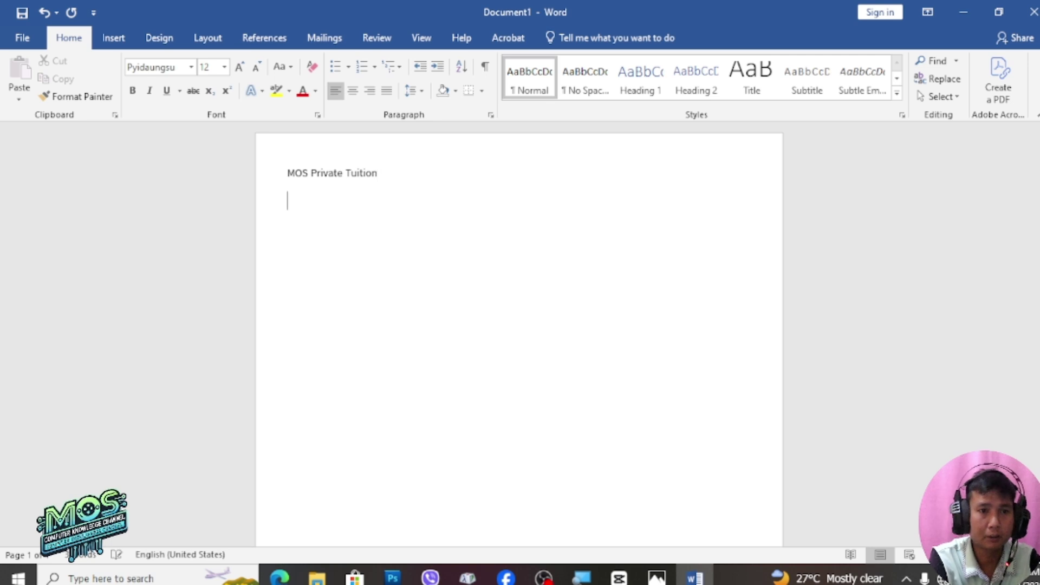
pyautogui.write('Grad')
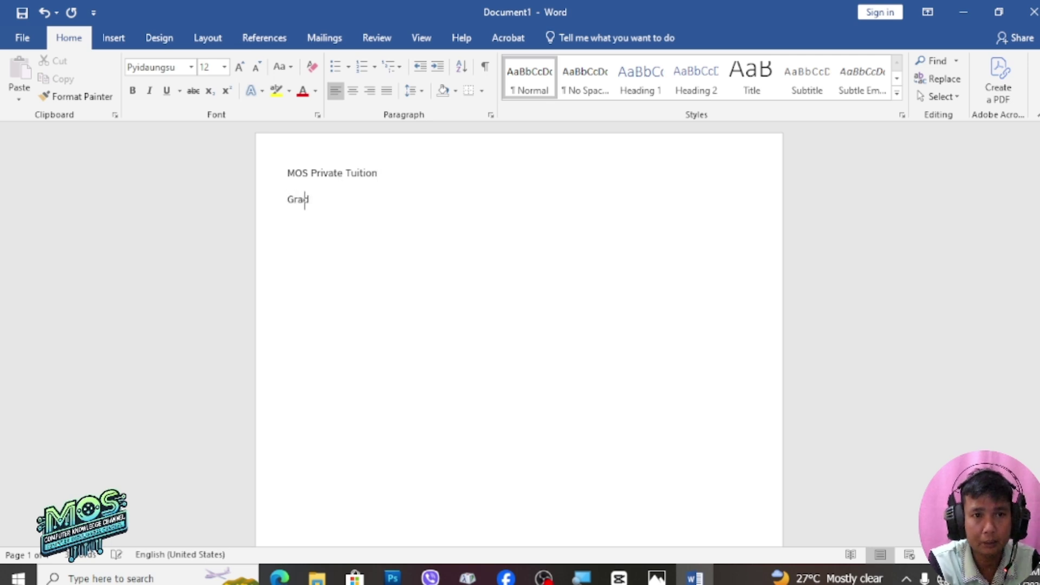
pyautogui.write('e 2')
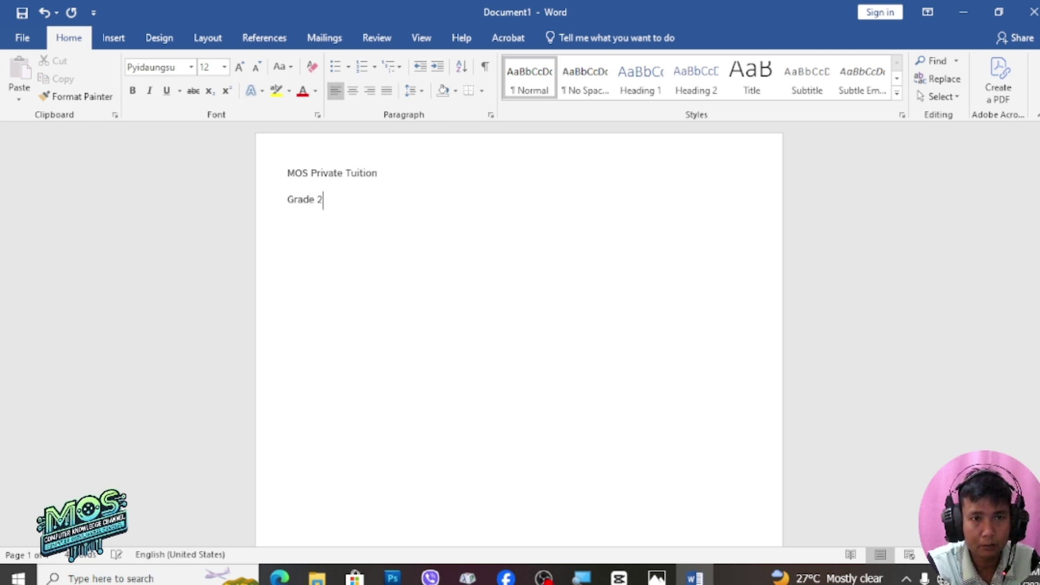
pyautogui.press('Tab')
pyautogui.press('Tab')
pyautogui.press('Tab')
pyautogui.press('Tab')
pyautogui.press('Tab')
pyautogui.press('Tab')
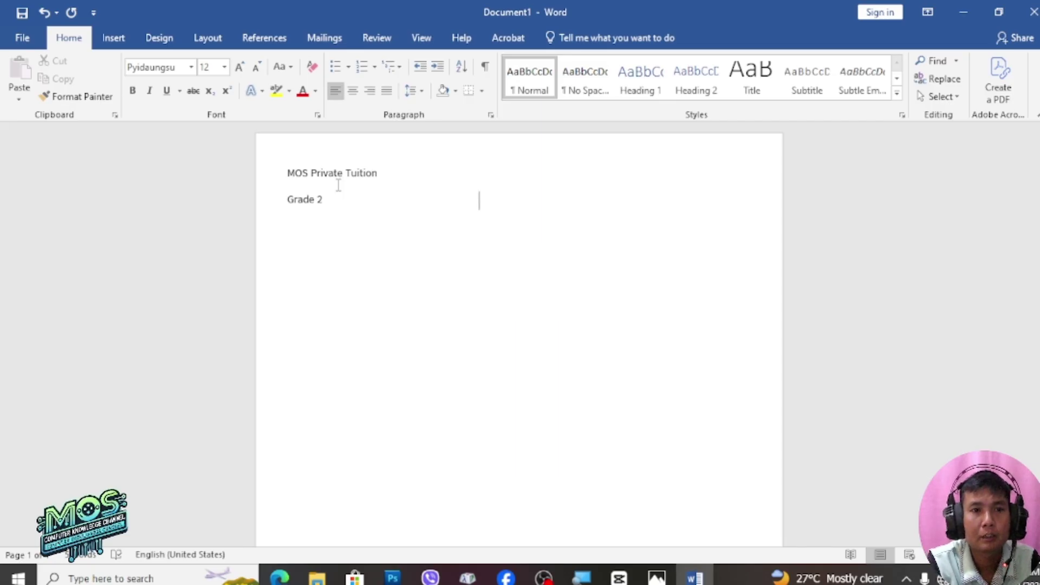
# Add the subject 'မြန်မာစာ' and the one-hour time allowance across the Grade 2 line
pyautogui.write('မြန်မာ')
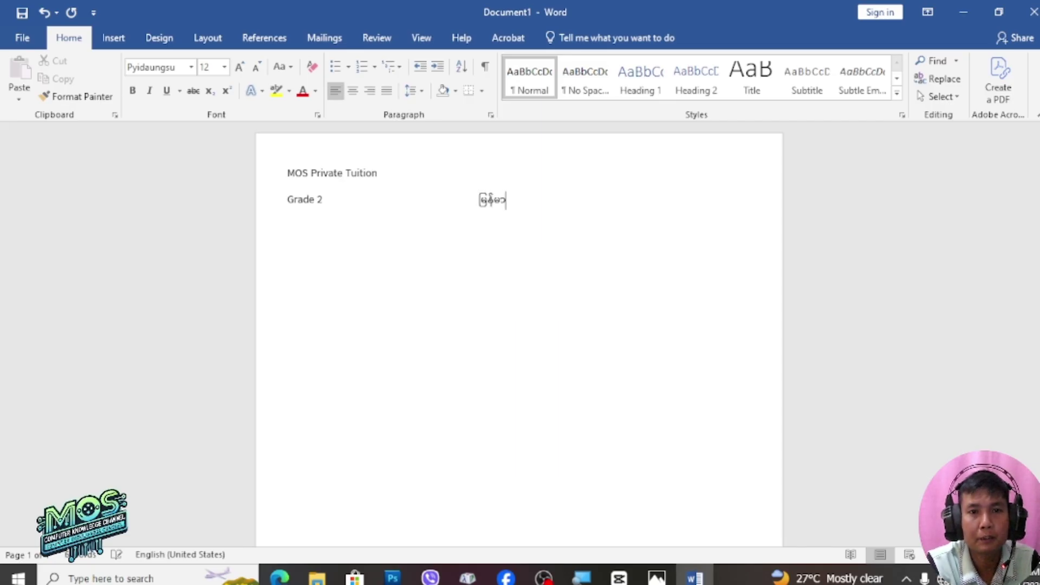
pyautogui.write('စာ')
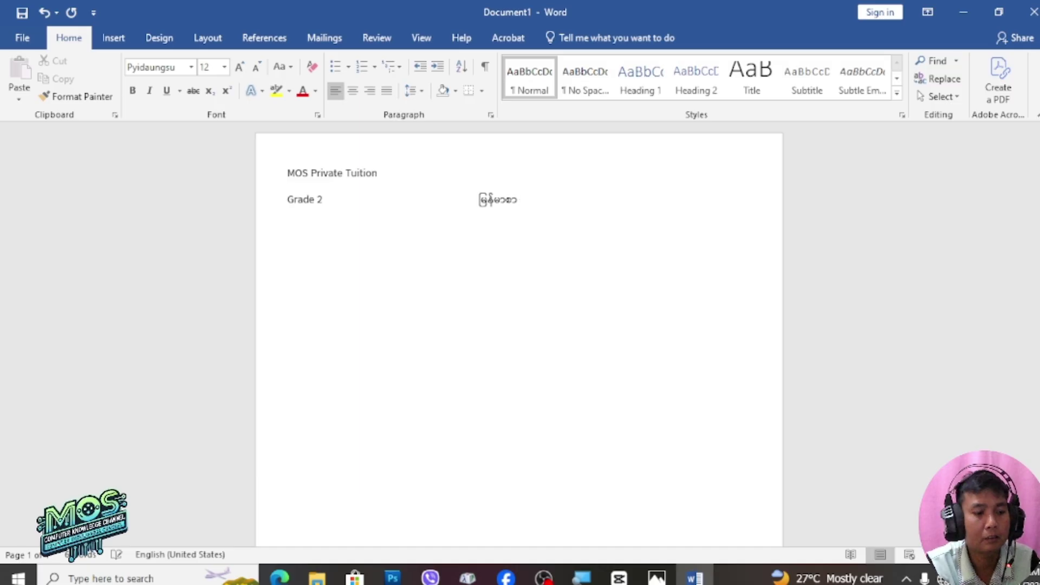
pyautogui.press('Tab')
pyautogui.press('Tab')
pyautogui.press('Tab')
pyautogui.press('Tab')
pyautogui.press('Tab')
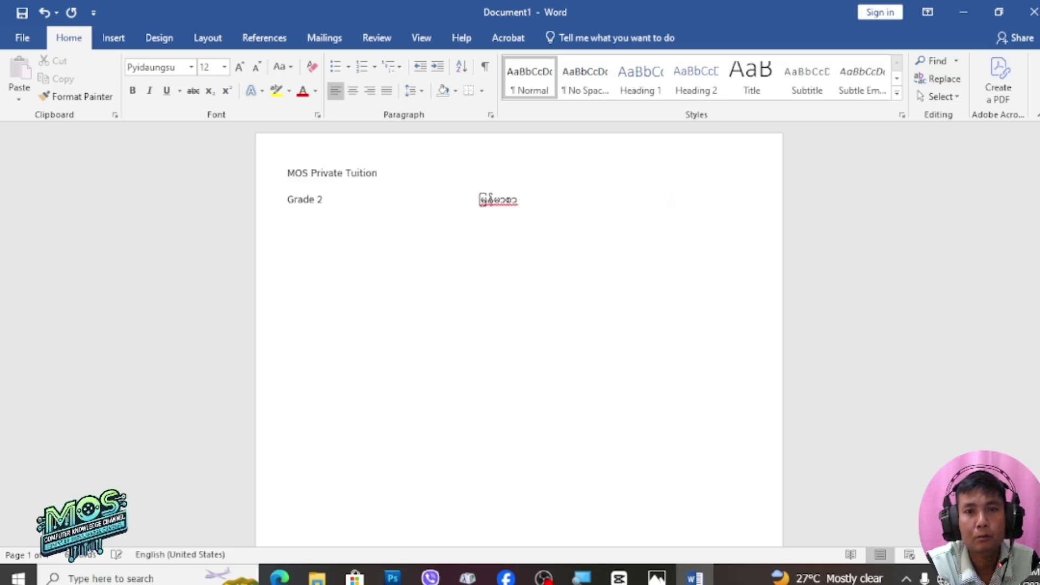
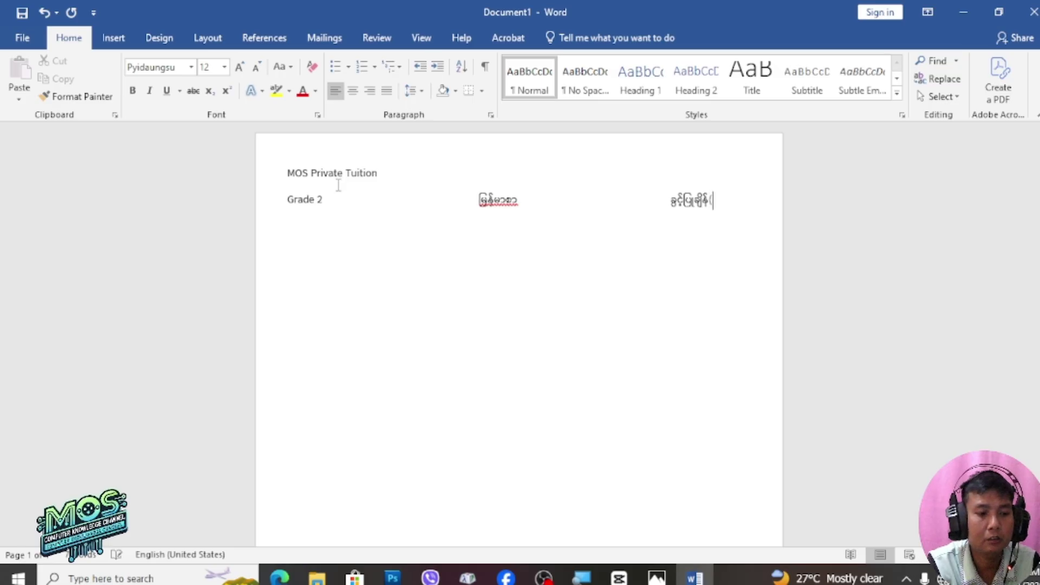
pyautogui.write('၁)နာရီ')
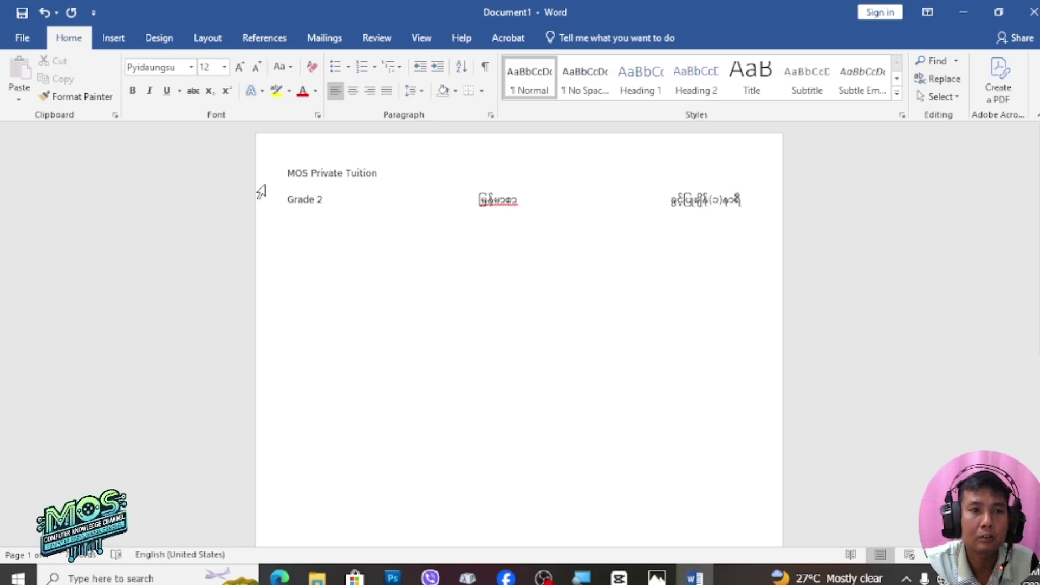
pyautogui.click(288, 172)
# Center the MOS Private Tuition title and enlarge it to 14 pt
pyautogui.moveTo(289, 172); pyautogui.dragTo(383, 178)
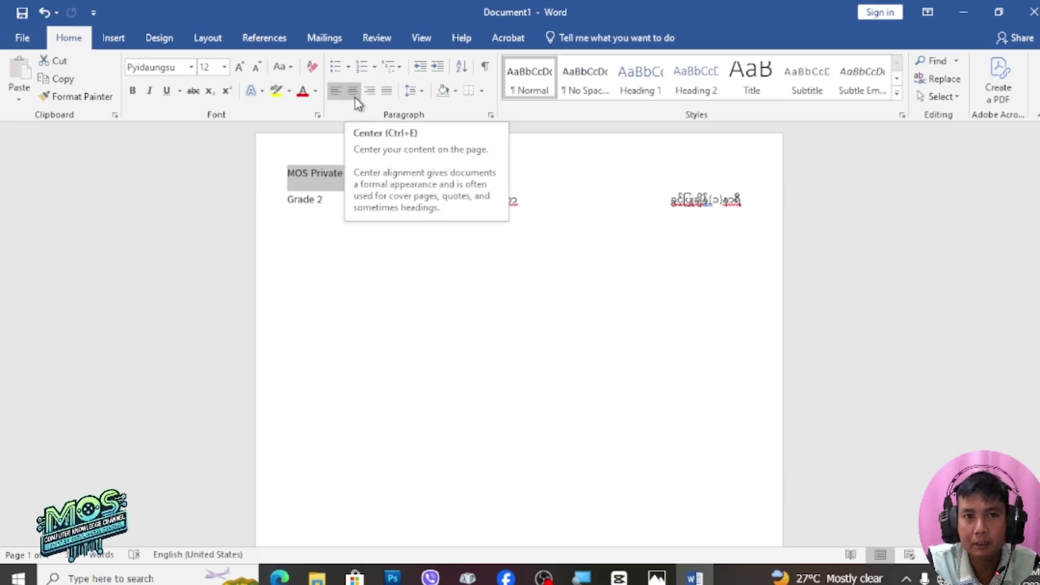
pyautogui.click(355, 98)
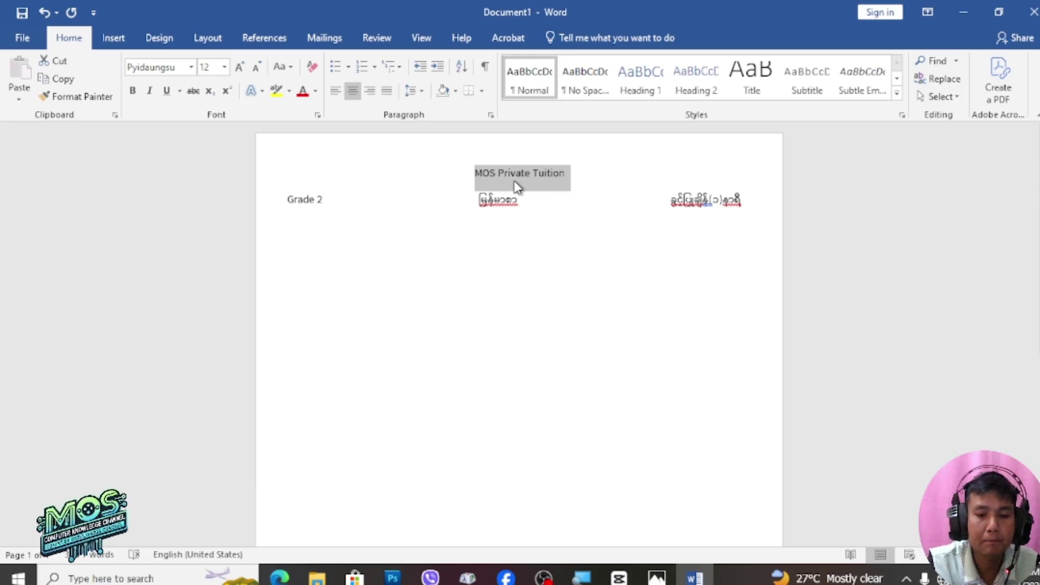
pyautogui.hotkey('ctrl', ']')
pyautogui.hotkey('ctrl', ']')
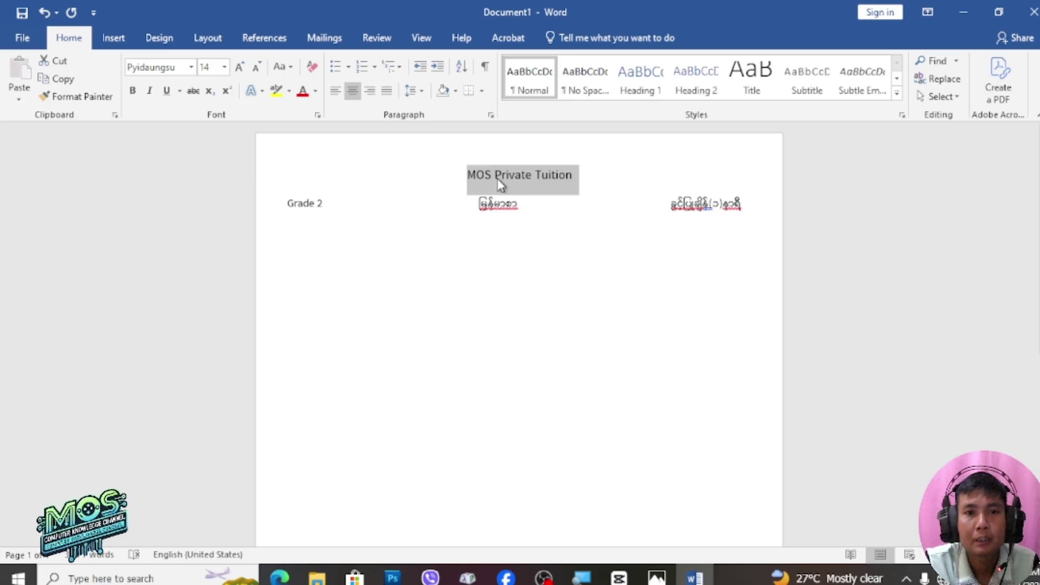
pyautogui.click(487, 174)
# Set the word MOS in the Impact font
pyautogui.moveTo(491, 175); pyautogui.dragTo(466, 177)
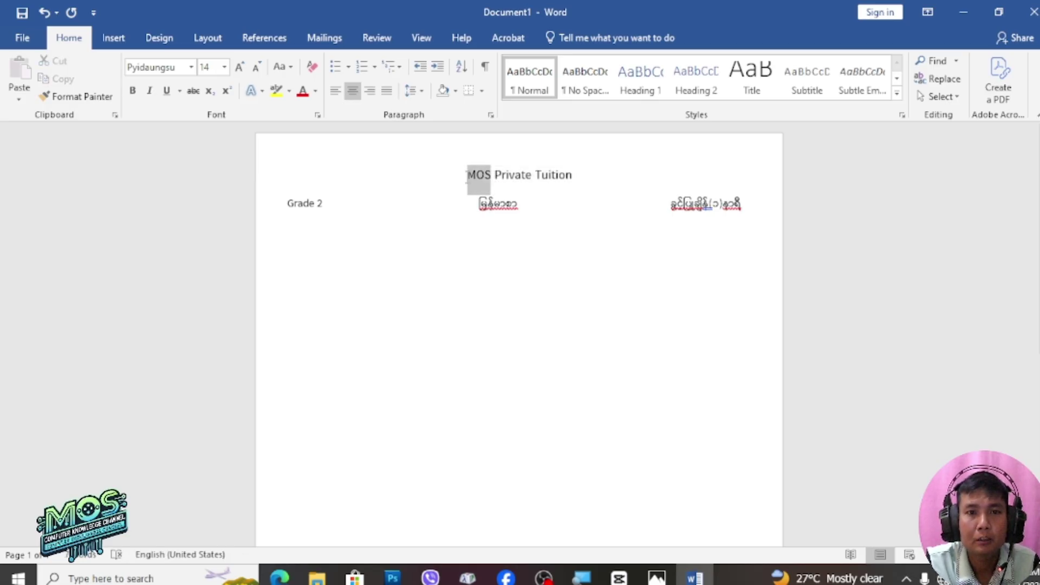
pyautogui.click(180, 67)
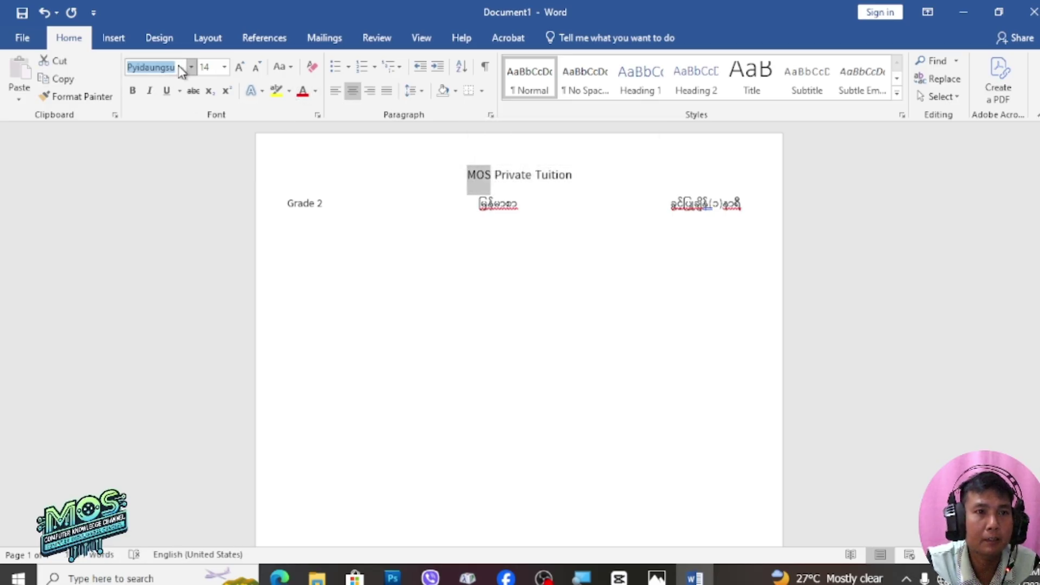
pyautogui.hotkey('ctrl', 'shift', 'm')
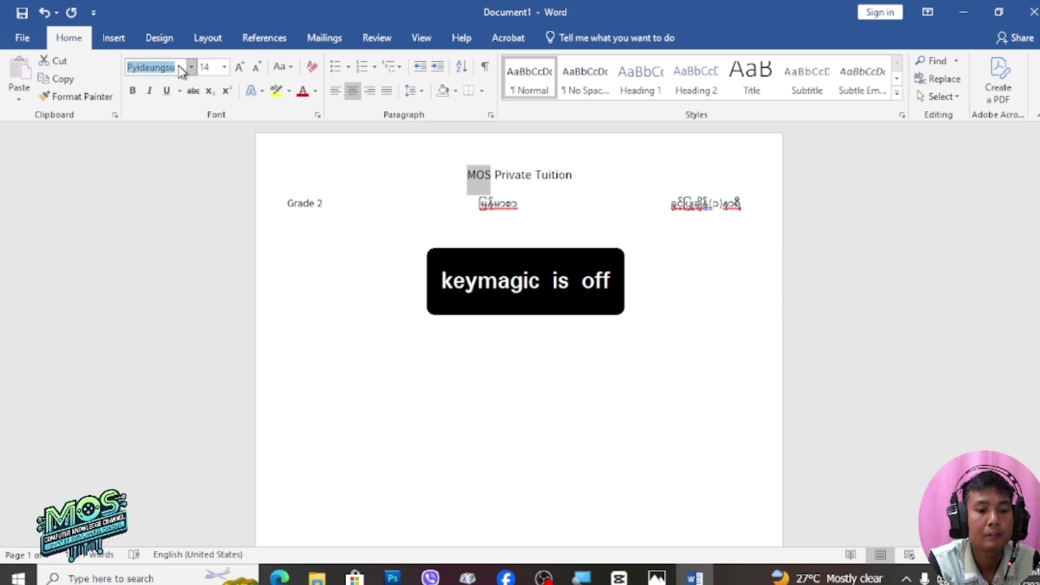
pyautogui.write('Impact')
pyautogui.press('Return')
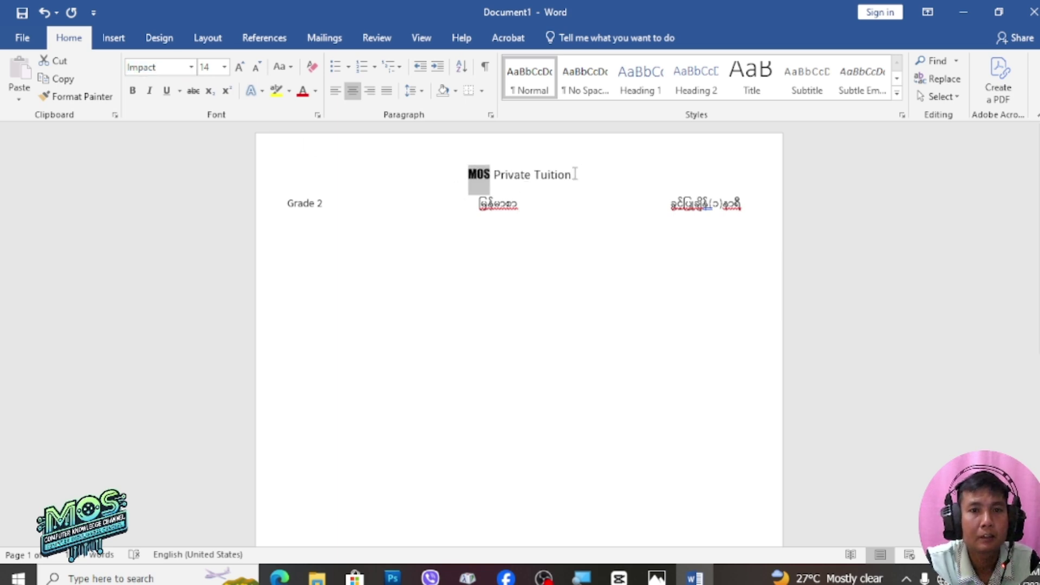
# Set Private Tuition to Times New Roman and enlarge both title parts to 16 pt
pyautogui.moveTo(575, 174); pyautogui.dragTo(494, 174)
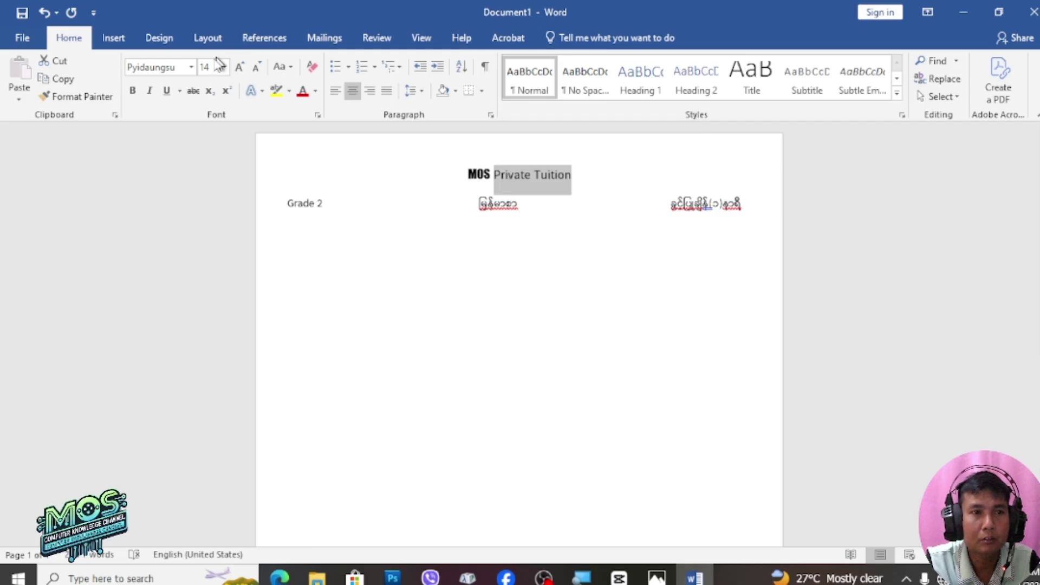
pyautogui.click(177, 67)
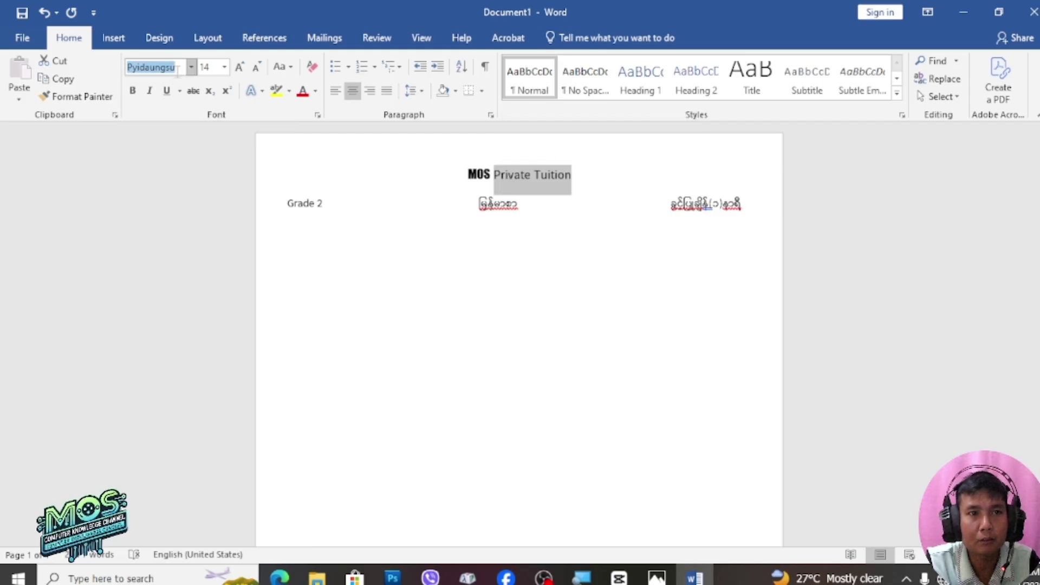
pyautogui.write('Times New Ro')
pyautogui.press('Return')
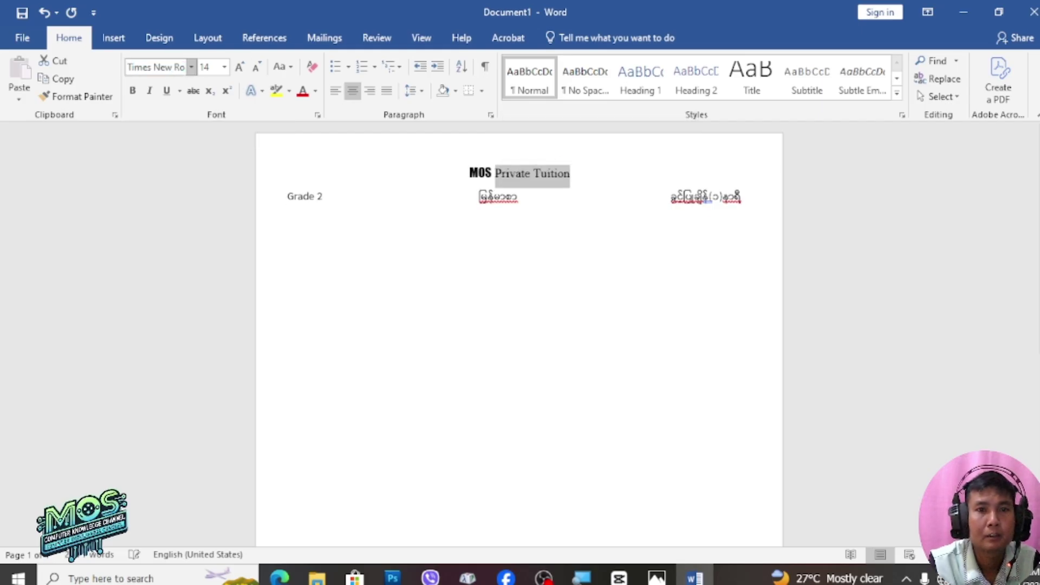
pyautogui.hotkey('ctrl', ']')
pyautogui.hotkey('ctrl', ']')
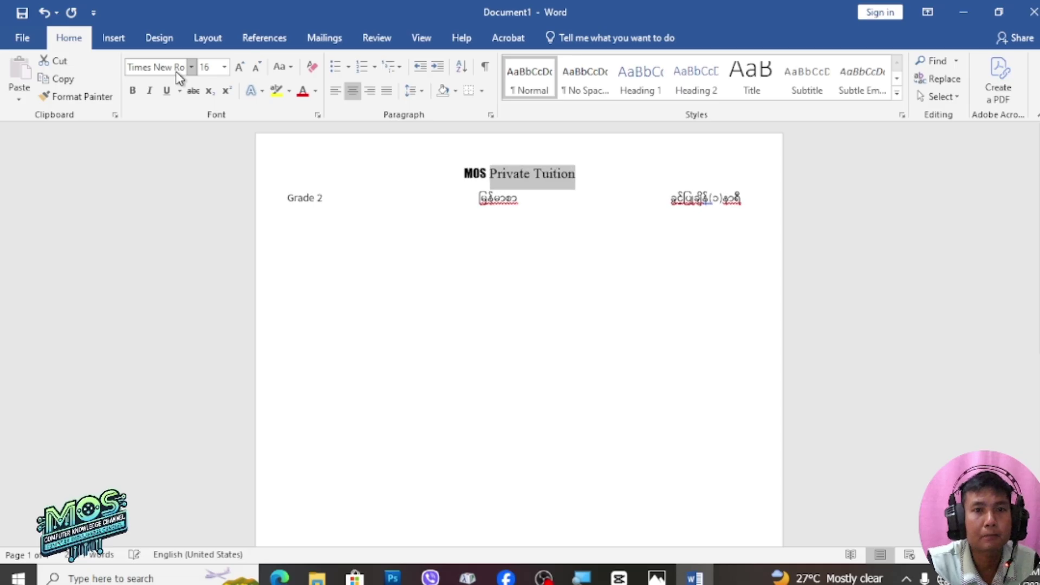
pyautogui.moveTo(487, 173); pyautogui.dragTo(455, 176)
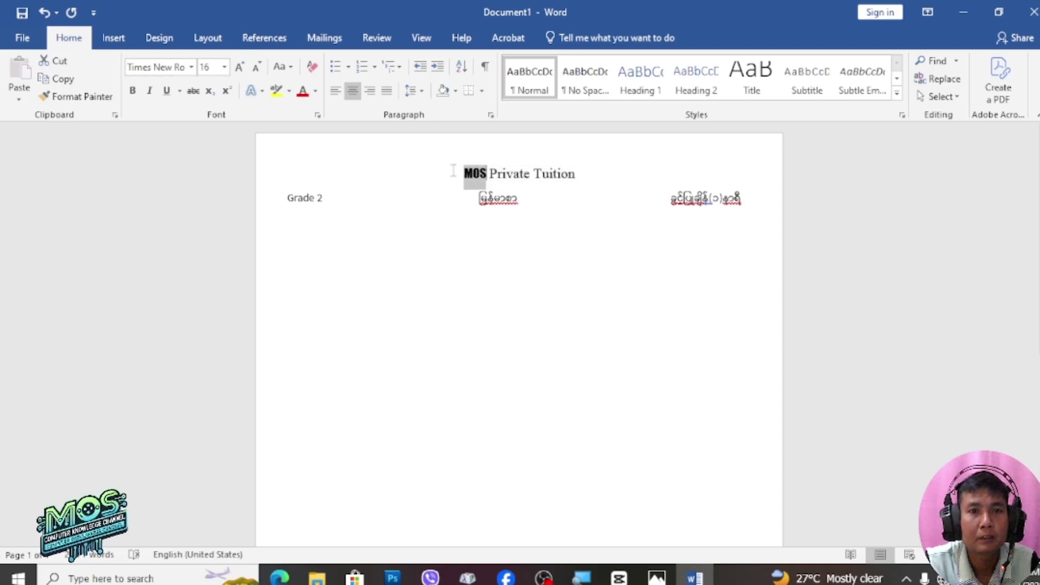
pyautogui.hotkey('ctrl', ']')
pyautogui.hotkey('ctrl', ']')
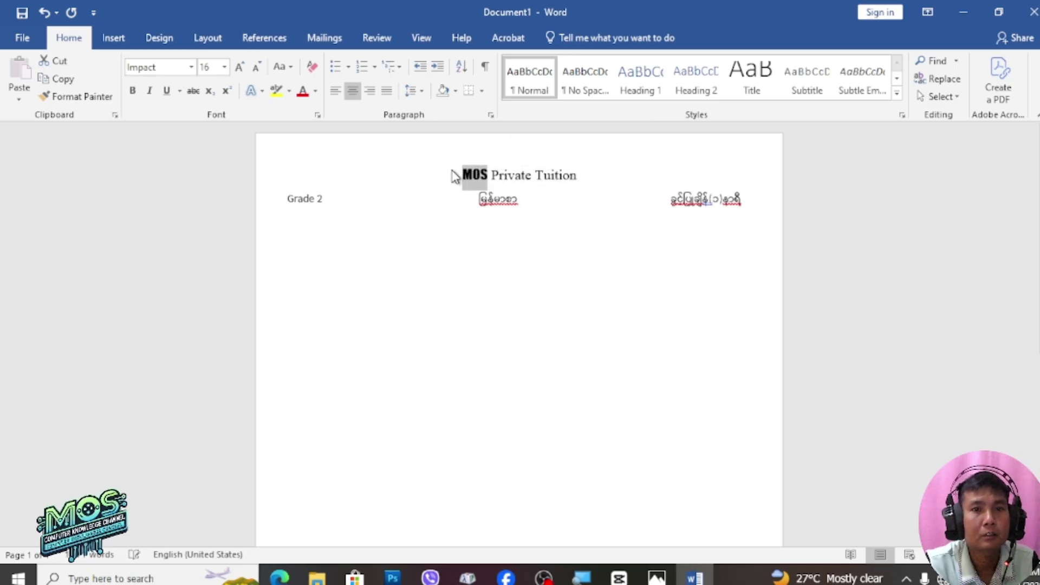
pyautogui.click(572, 273)
pyautogui.click(480, 199)
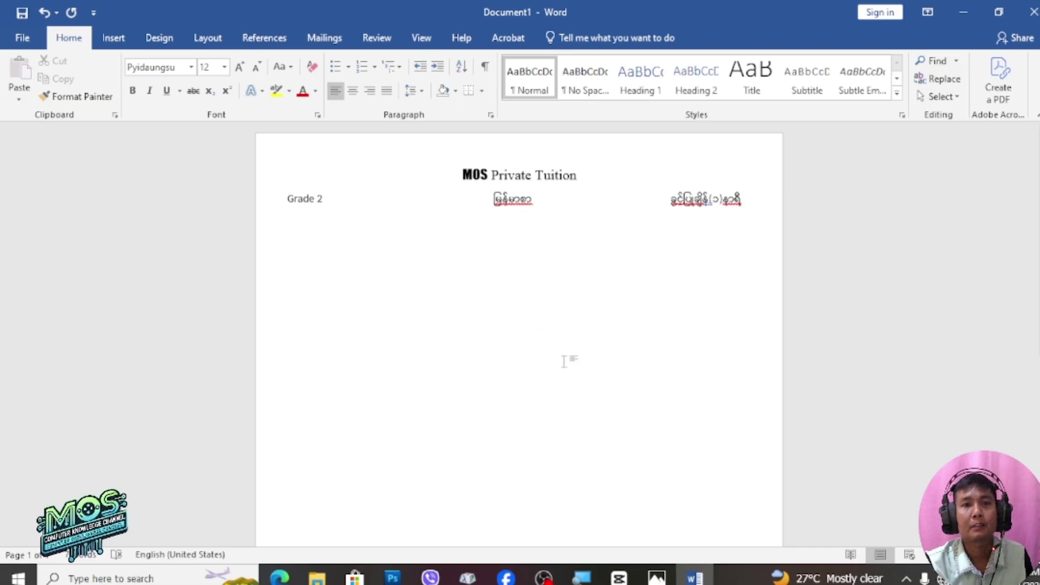
pyautogui.click(658, 578)
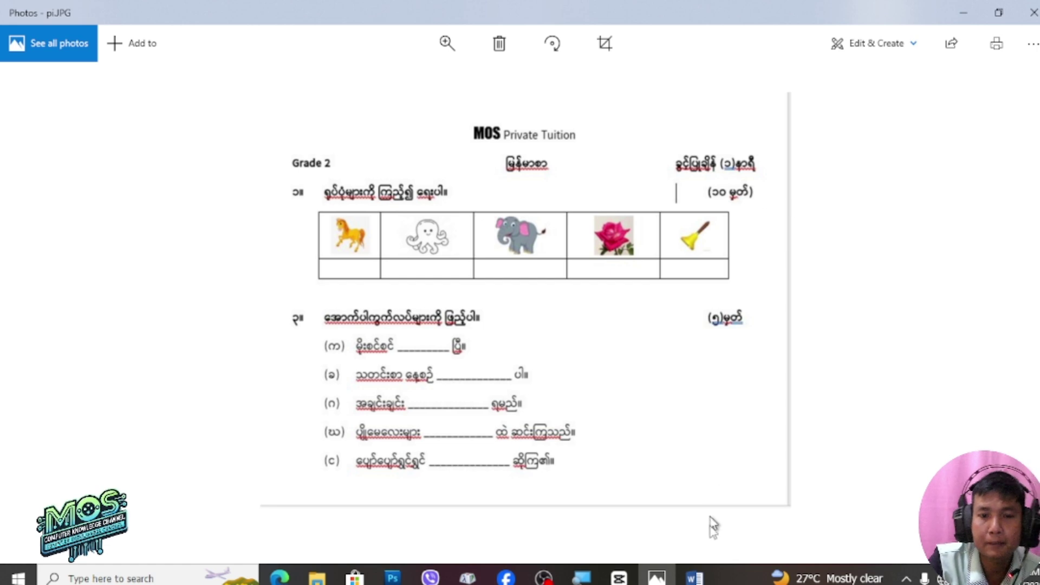
pyautogui.click(694, 578)
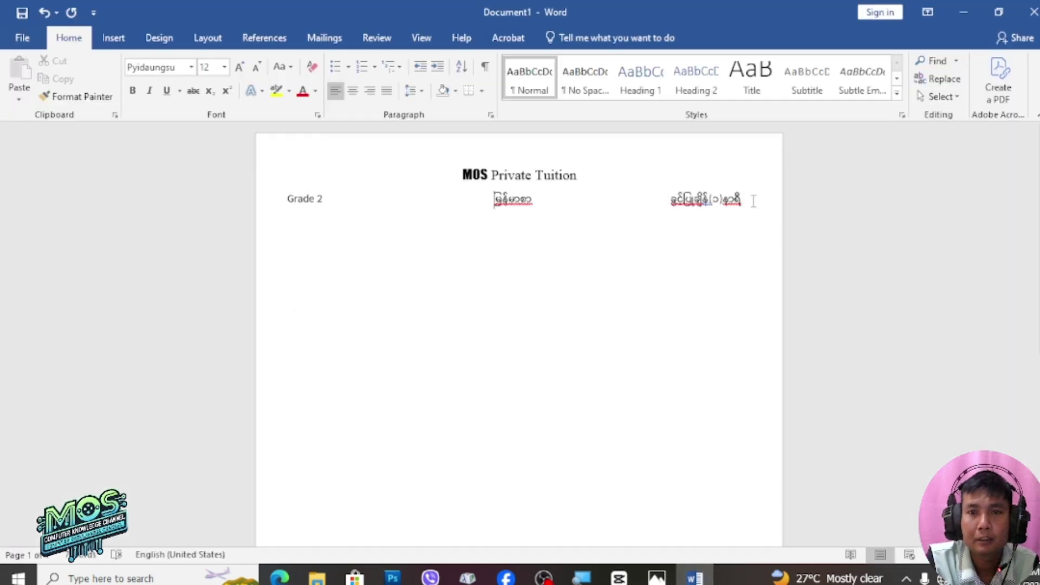
# Type question '၁။ ရပ်ဝများကိုကြည့်၍ ရေးပါ။' on a new line, with '(၁၀)မှတ်' at the right end
pyautogui.press('Return')
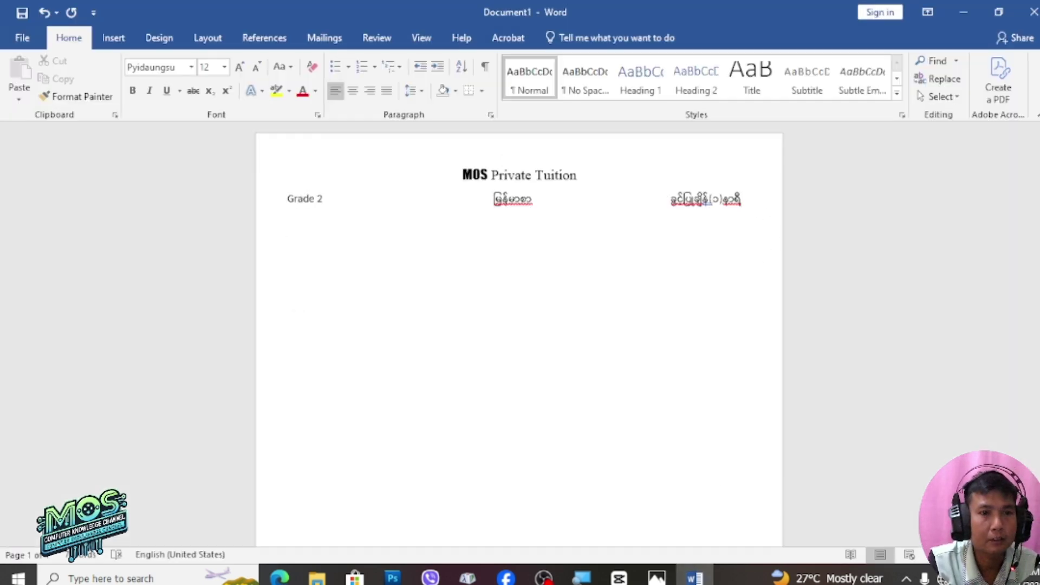
pyautogui.write('1')
pyautogui.press('BackSpace')
pyautogui.press('super+space')
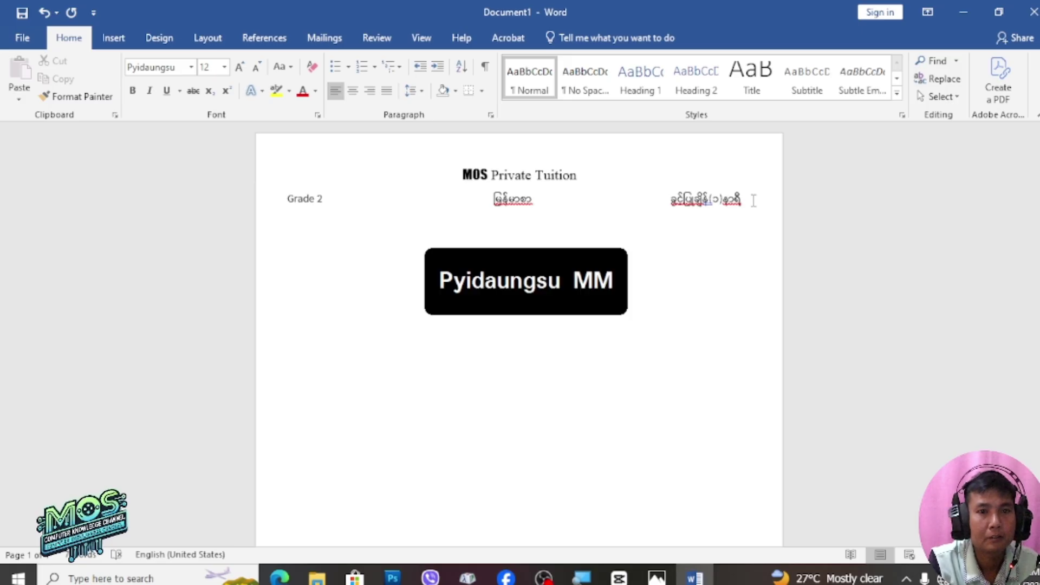
pyautogui.write('၁။')
pyautogui.press('Tab')
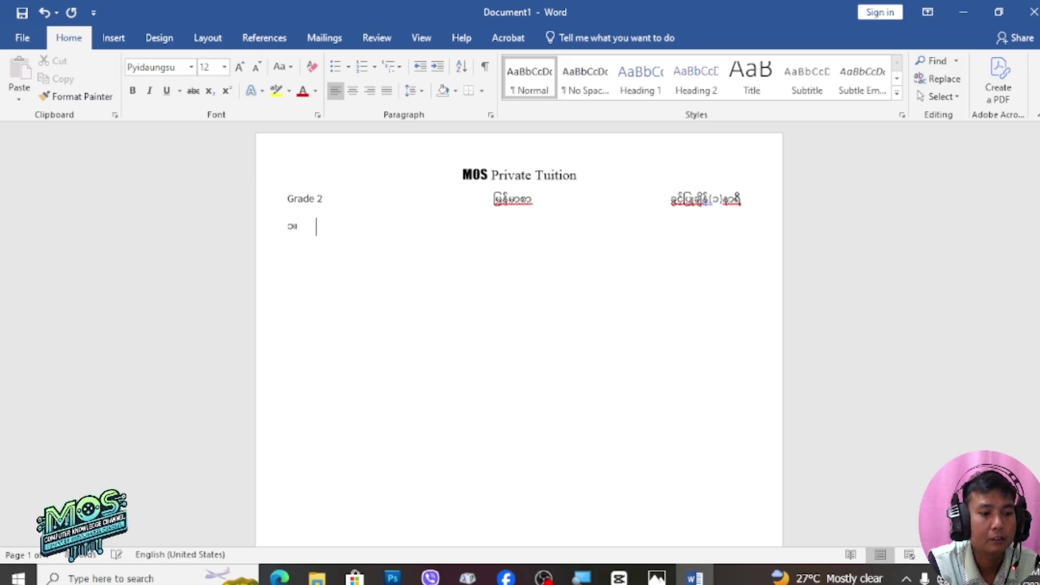
pyautogui.write('ရပ်ဝ')
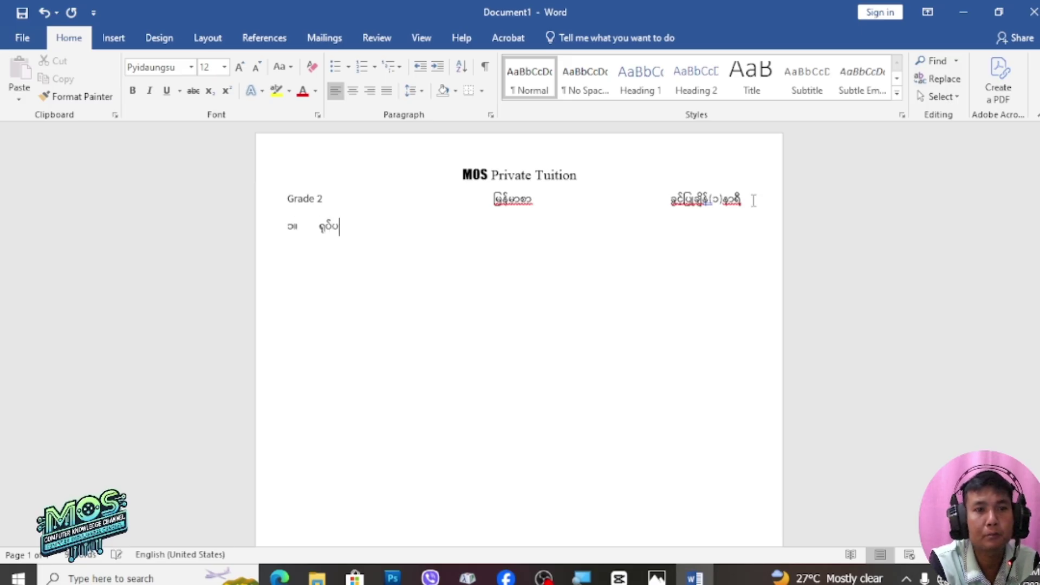
pyautogui.write('များကို')
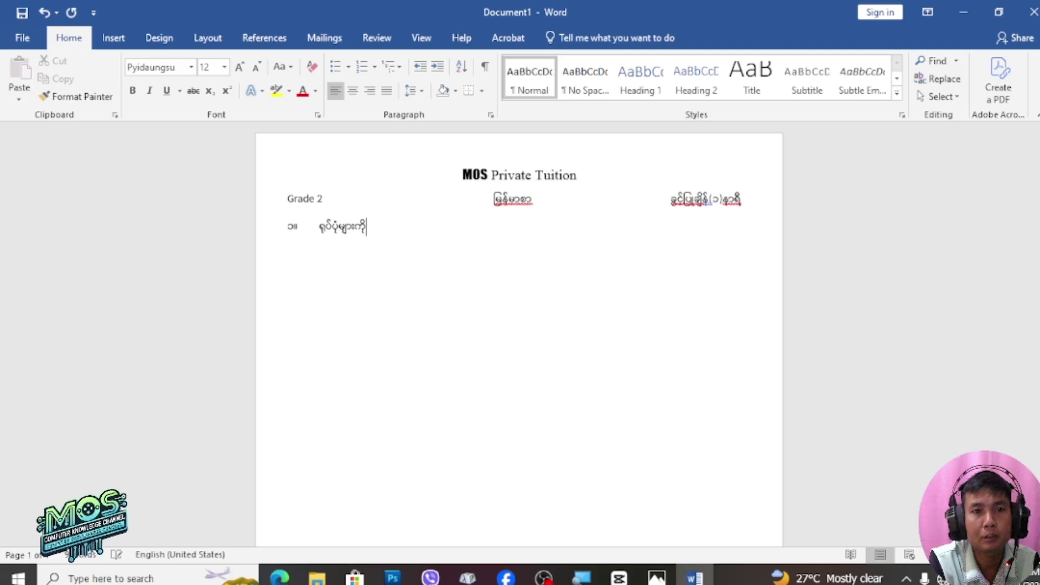
pyautogui.write('ကြည့်၍ ရေ')
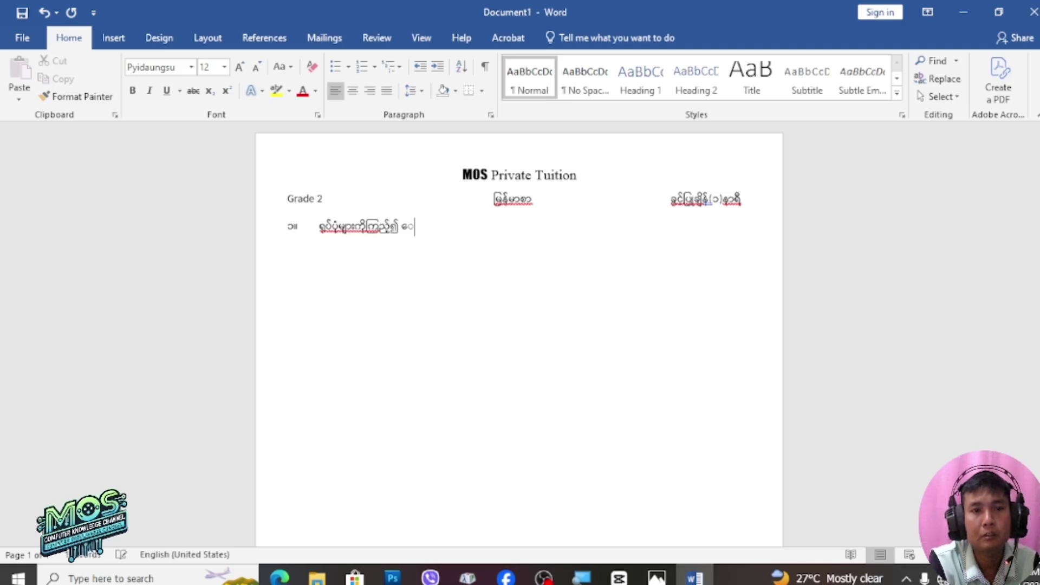
pyautogui.write('းပါ။')
pyautogui.press('Tab')
pyautogui.press('Tab')
pyautogui.press('Tab')
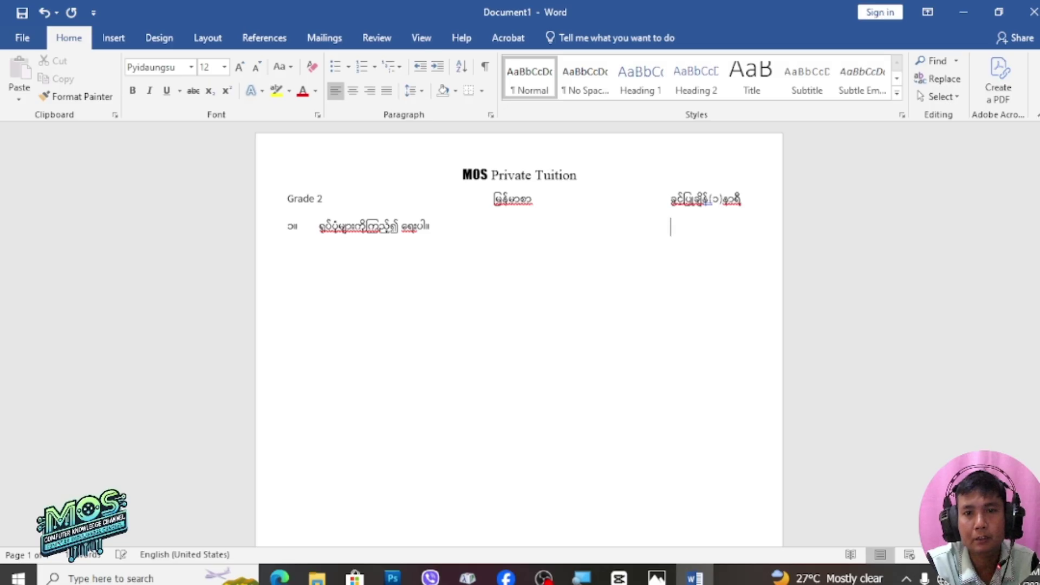
pyautogui.write('(၁၀')
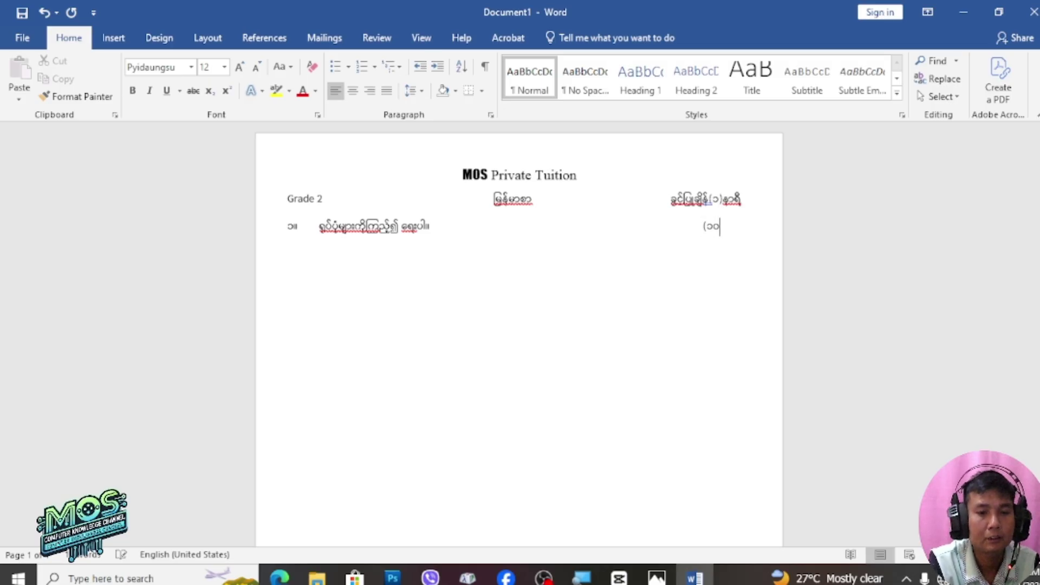
pyautogui.write(')မှတ်')
pyautogui.press('Return')
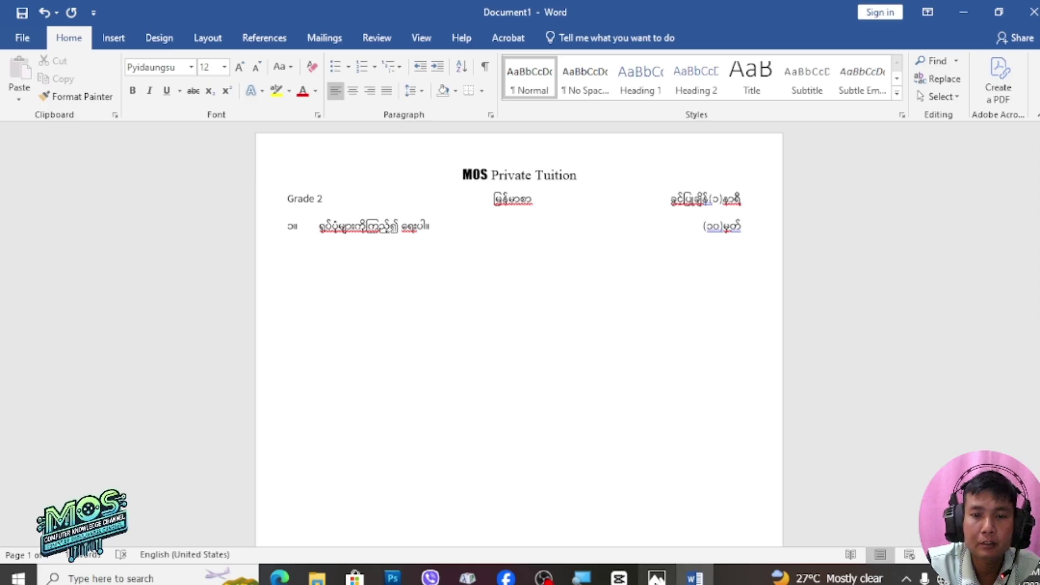
# Check the pi.JPG reference worksheet in Photos, then switch back to Word
pyautogui.click(657, 577)
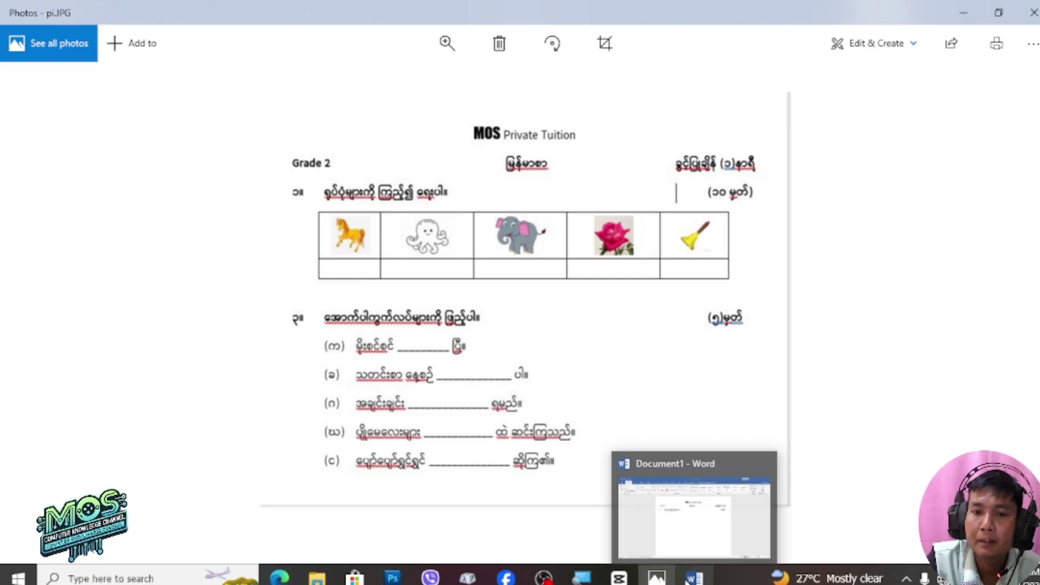
pyautogui.click(688, 578)
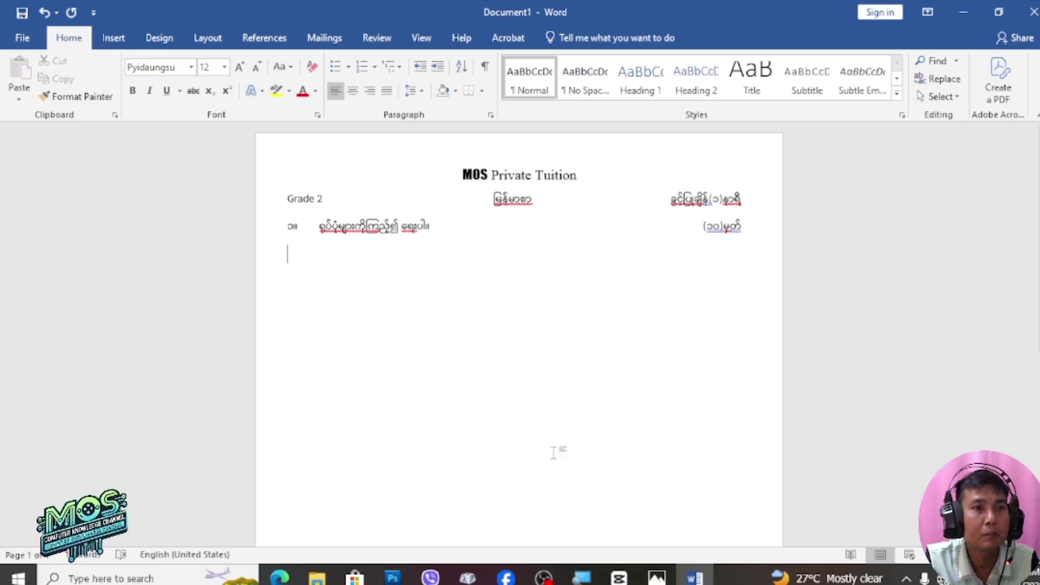
# Insert a 5-column by 2-row table below the question line
pyautogui.click(114, 38)
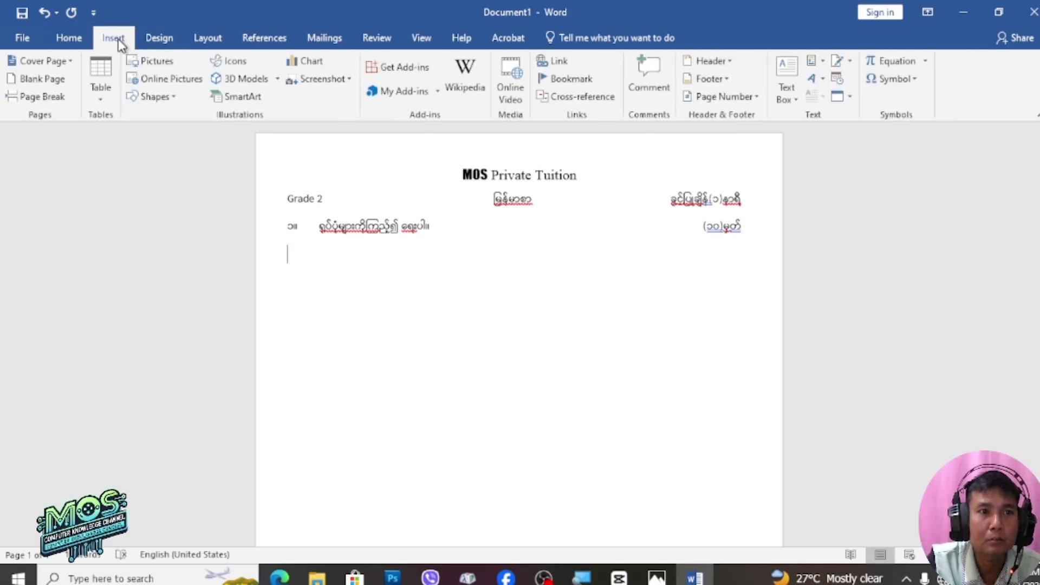
pyautogui.click(102, 73)
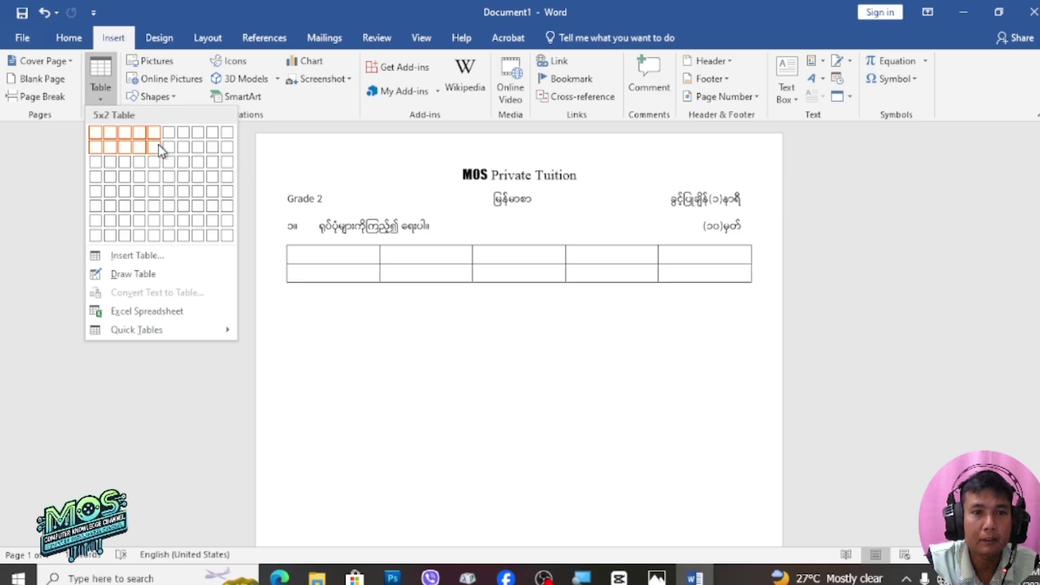
pyautogui.click(158, 144)
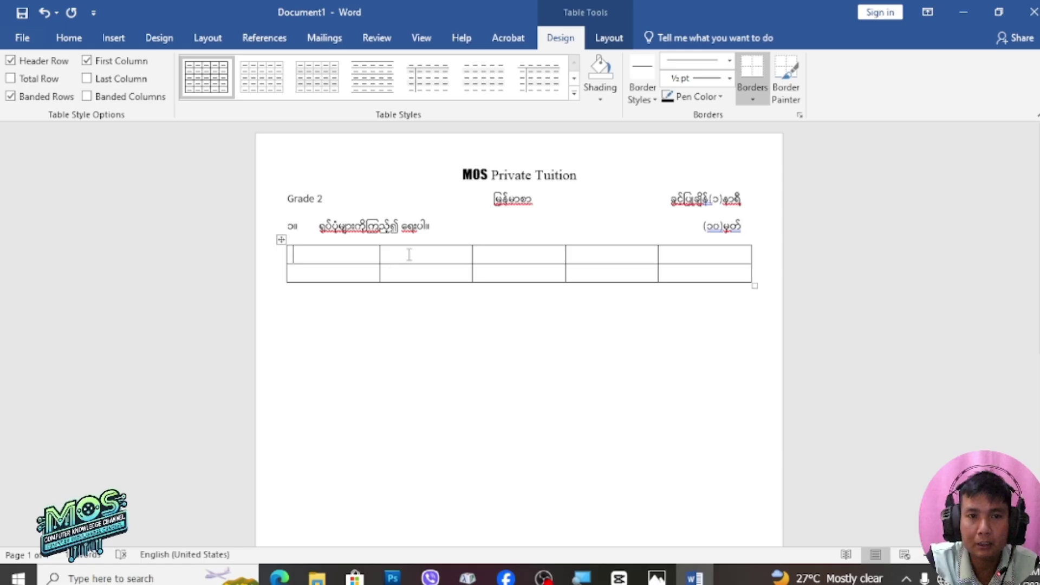
pyautogui.press('Tab')
pyautogui.press('Tab')
pyautogui.press('Tab')
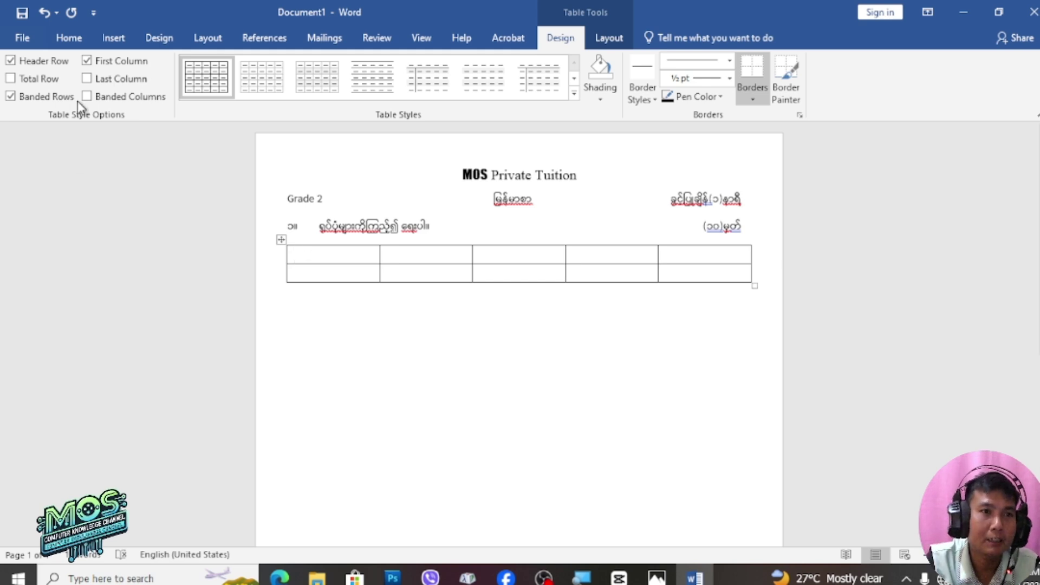
# Insert the yellow horse1 picture from D:\school things, found by searching 'horse', into the first cell
pyautogui.click(115, 39)
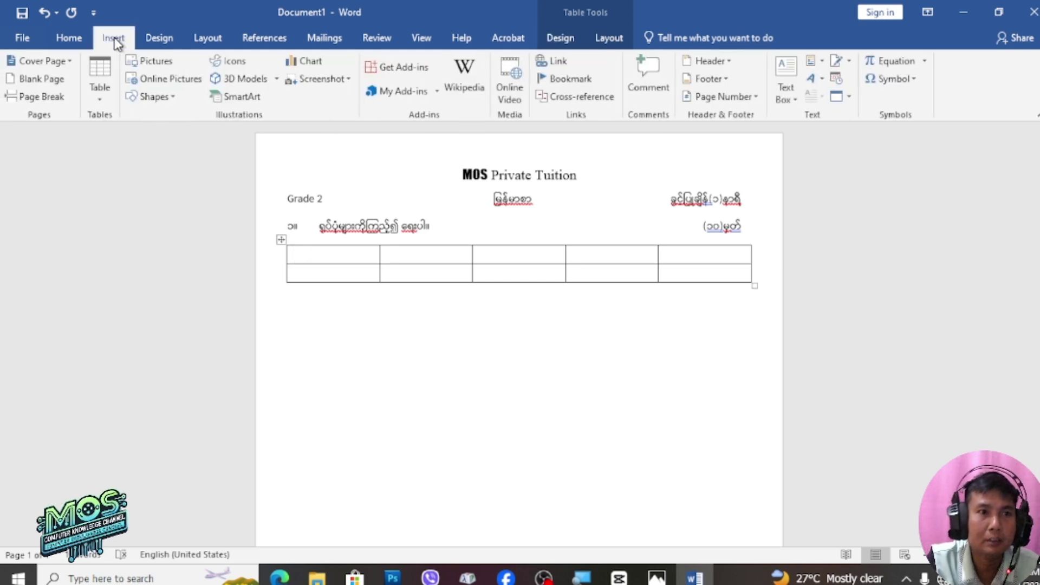
pyautogui.click(157, 63)
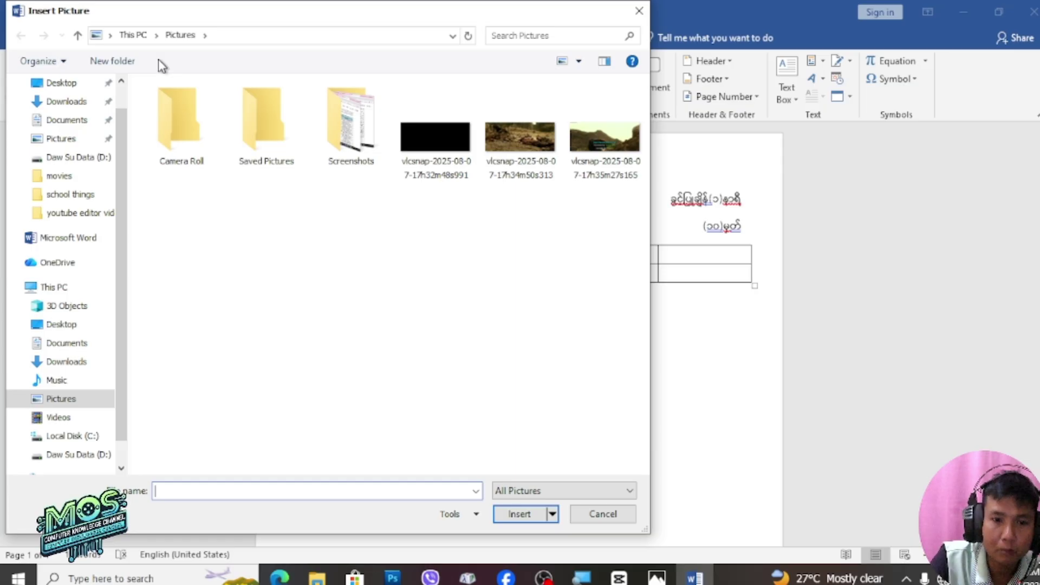
pyautogui.click(96, 158)
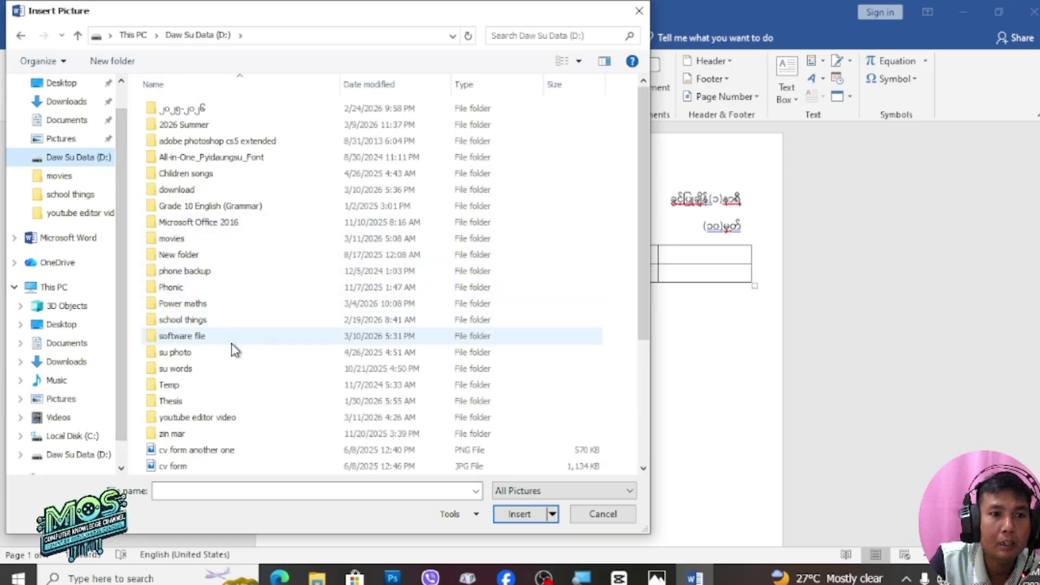
pyautogui.doubleClick(202, 321)
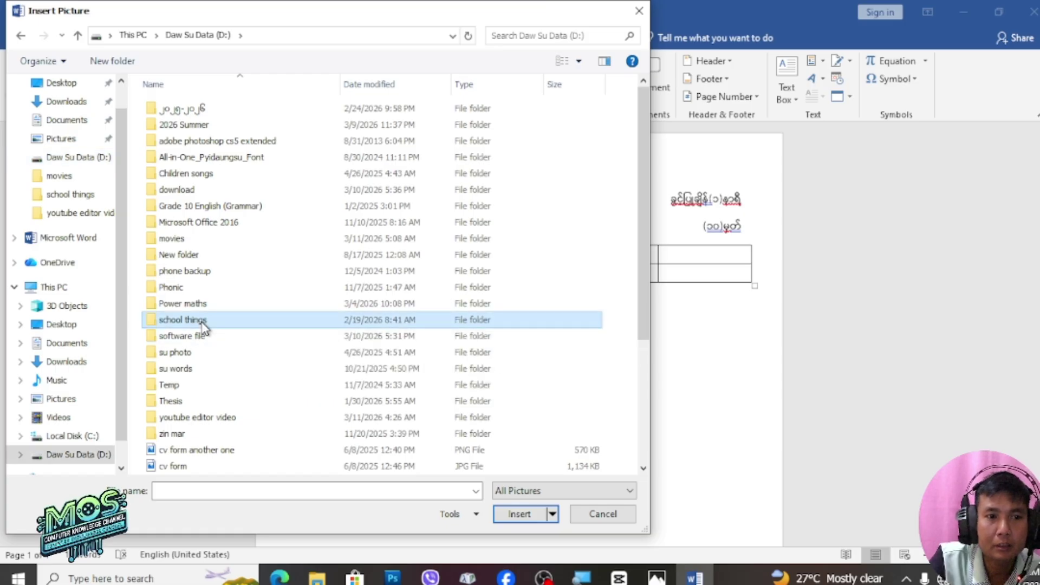
pyautogui.click(555, 33)
pyautogui.write('o')
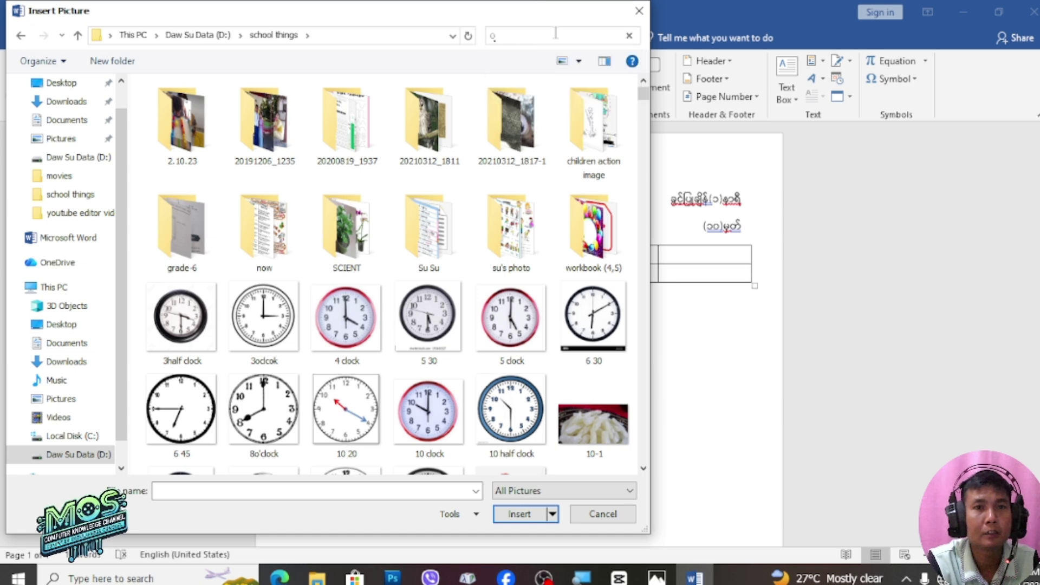
pyautogui.press('BackSpace')
pyautogui.hotkey('ctrl', 'shift', 'm')
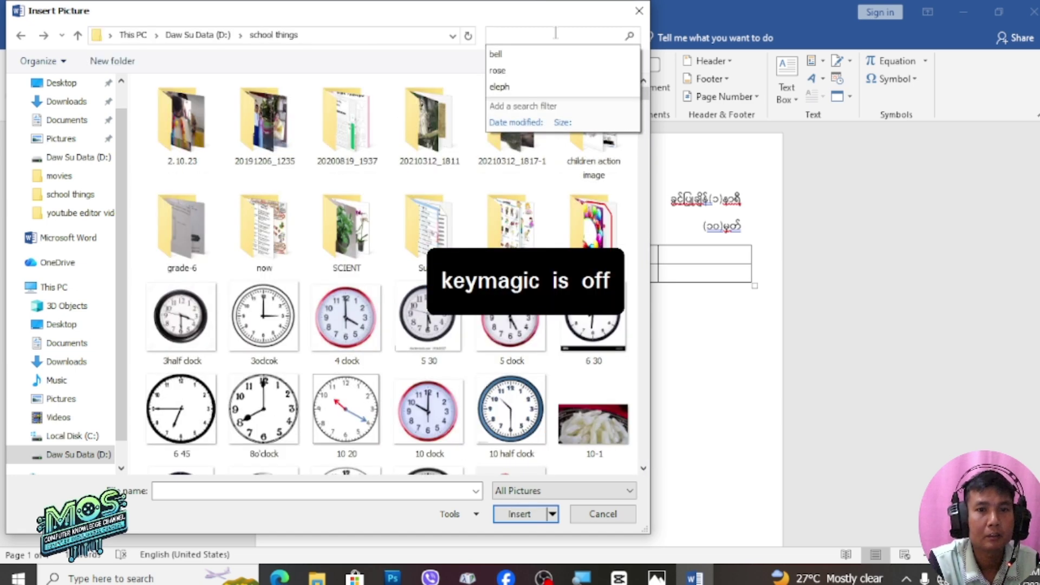
pyautogui.write('horse')
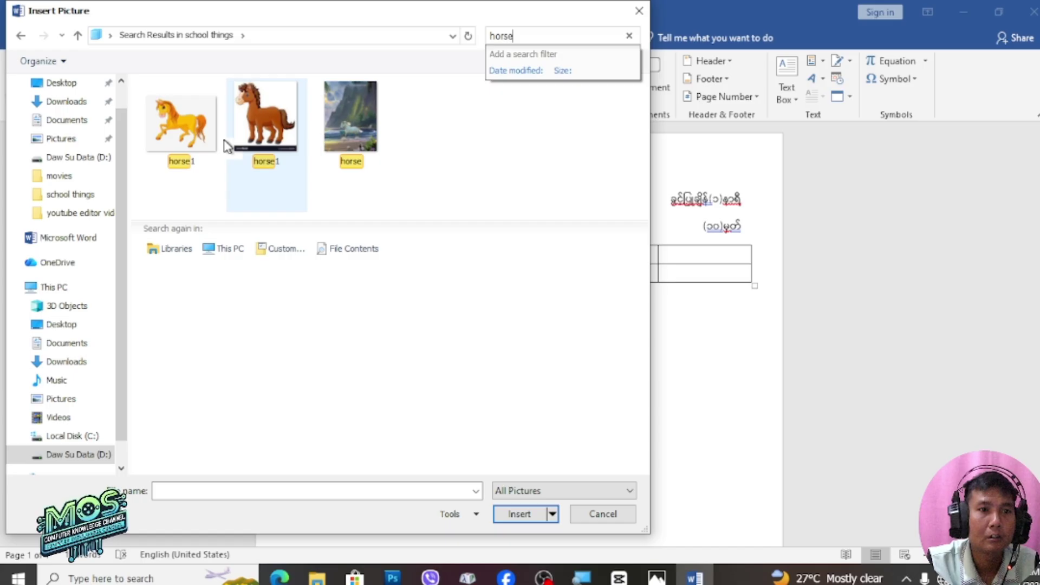
pyautogui.click(183, 122)
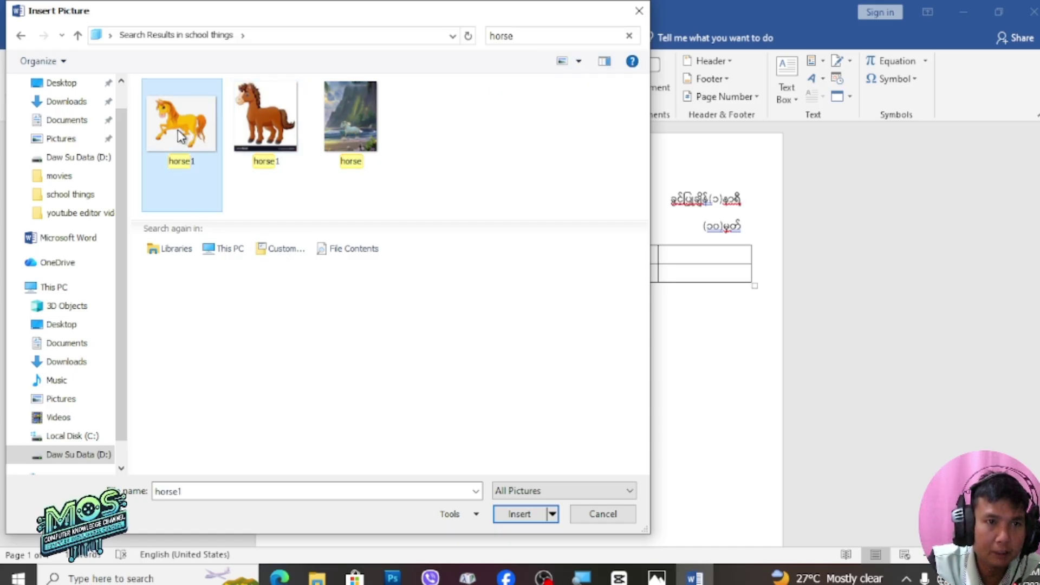
pyautogui.click(509, 516)
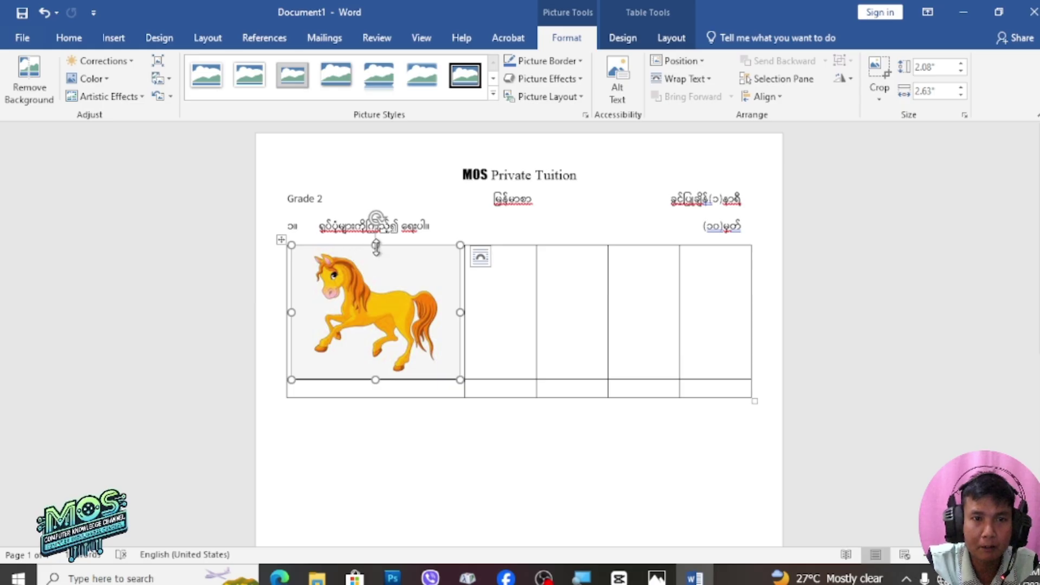
# Resize the horse picture to about 1.19" by 1.49" so its column narrows
pyautogui.moveTo(376, 246); pyautogui.dragTo(374, 299)
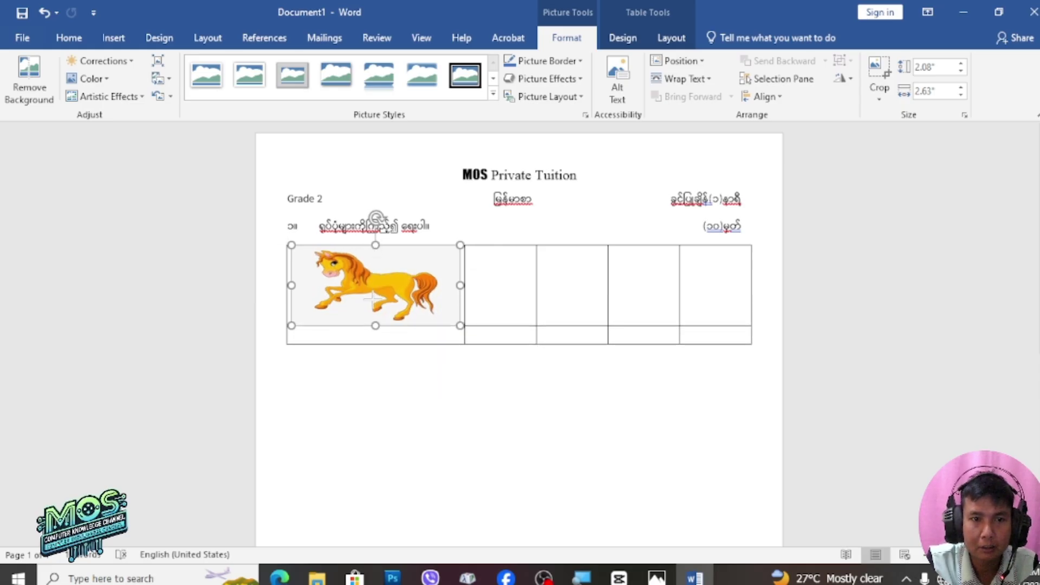
pyautogui.hotkey('ctrl', 'z')
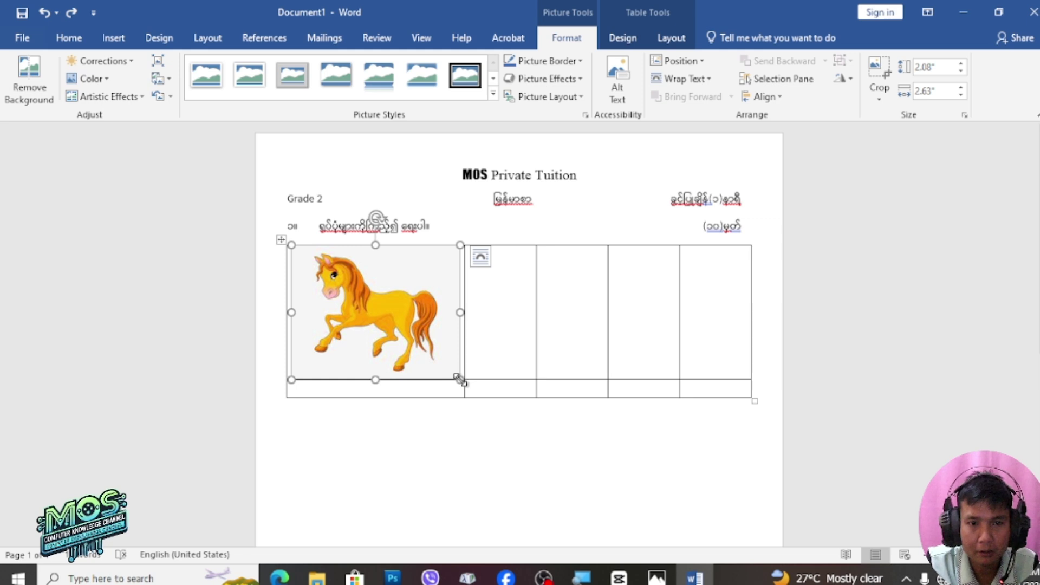
pyautogui.moveTo(459, 379); pyautogui.dragTo(388, 312)
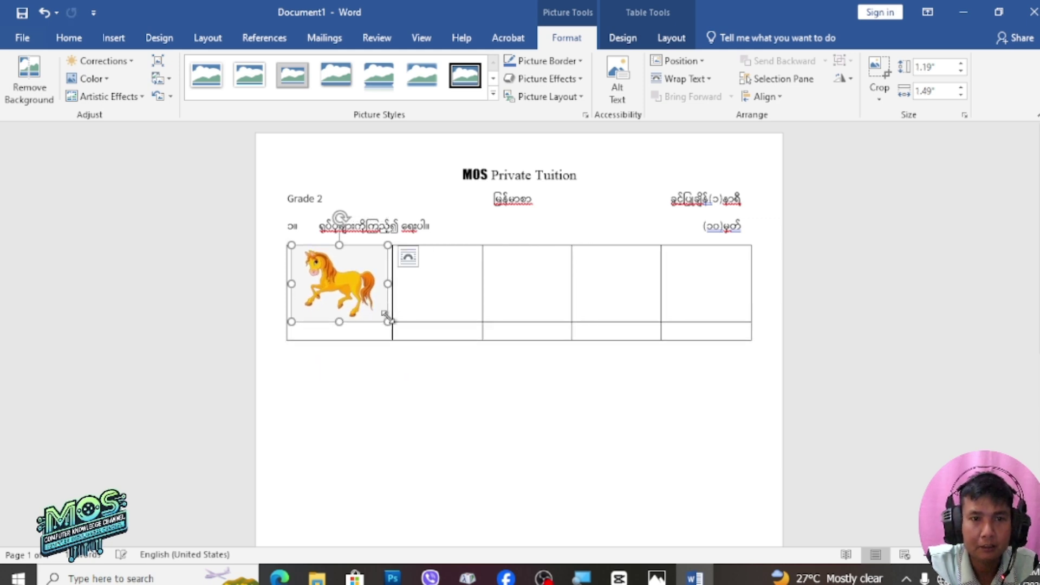
pyautogui.click(435, 385)
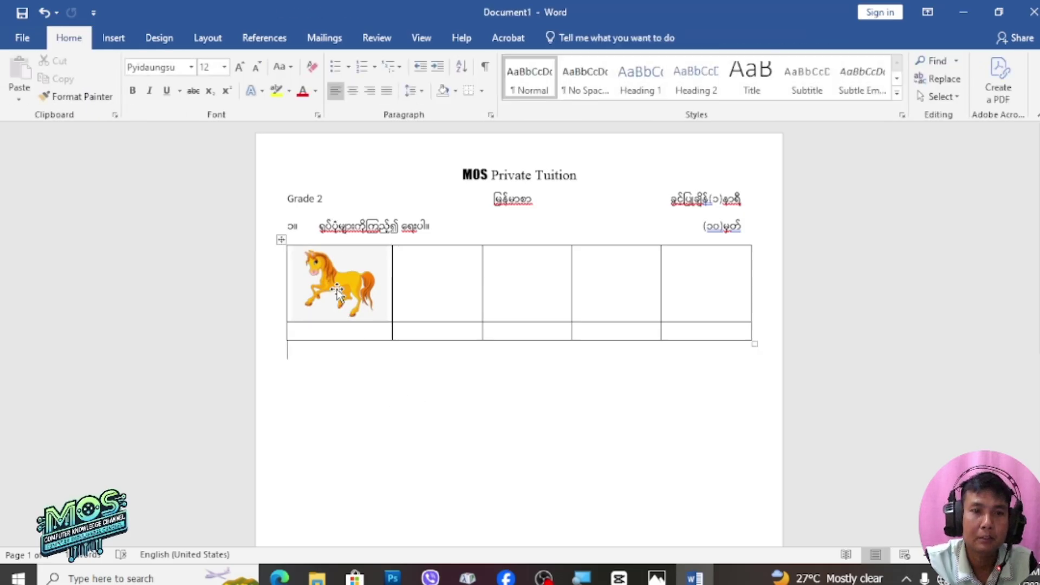
pyautogui.click(337, 293)
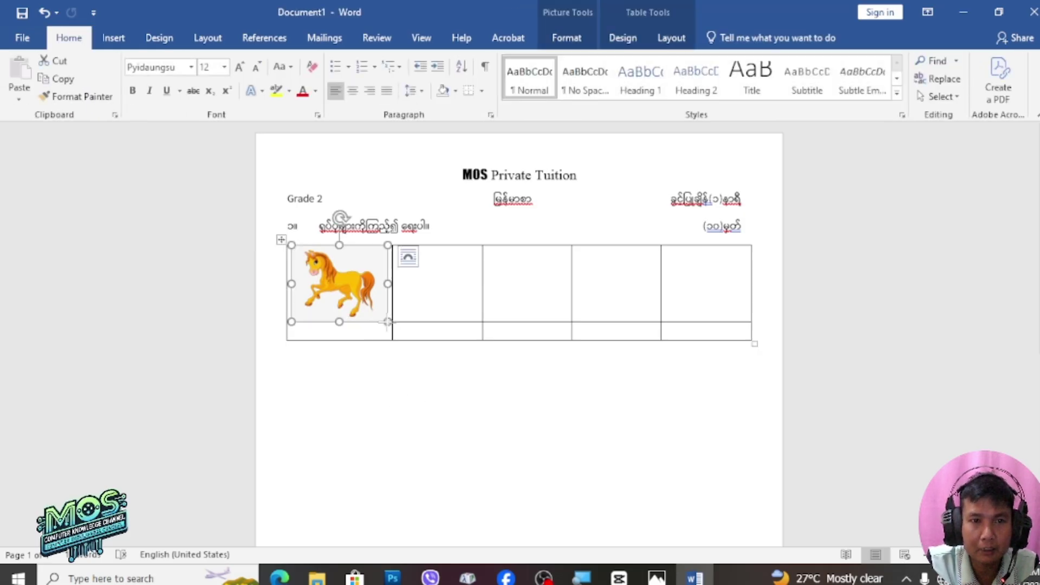
pyautogui.moveTo(388, 321); pyautogui.dragTo(382, 316)
pyautogui.click(415, 383)
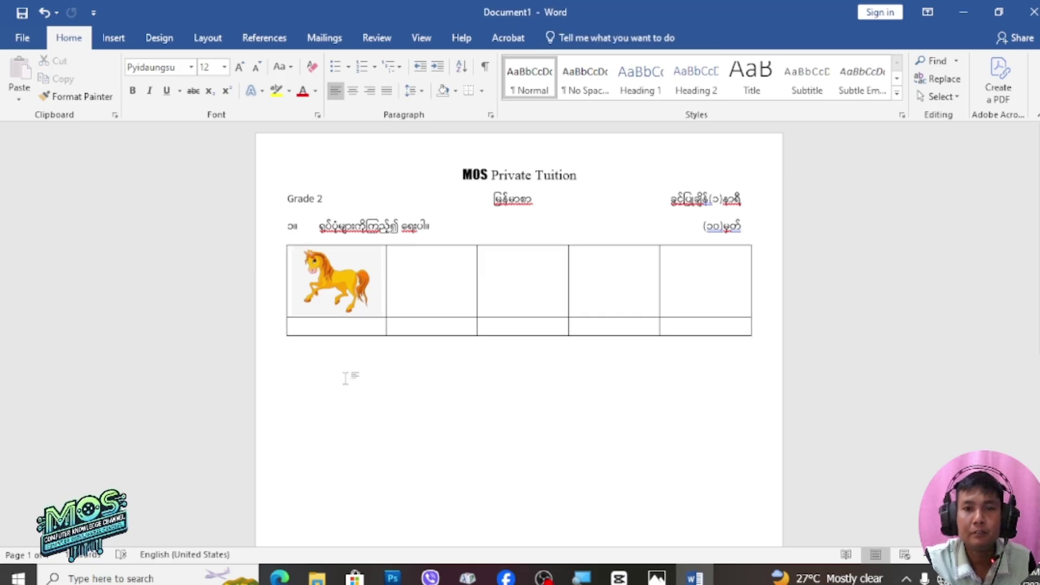
pyautogui.click(339, 328)
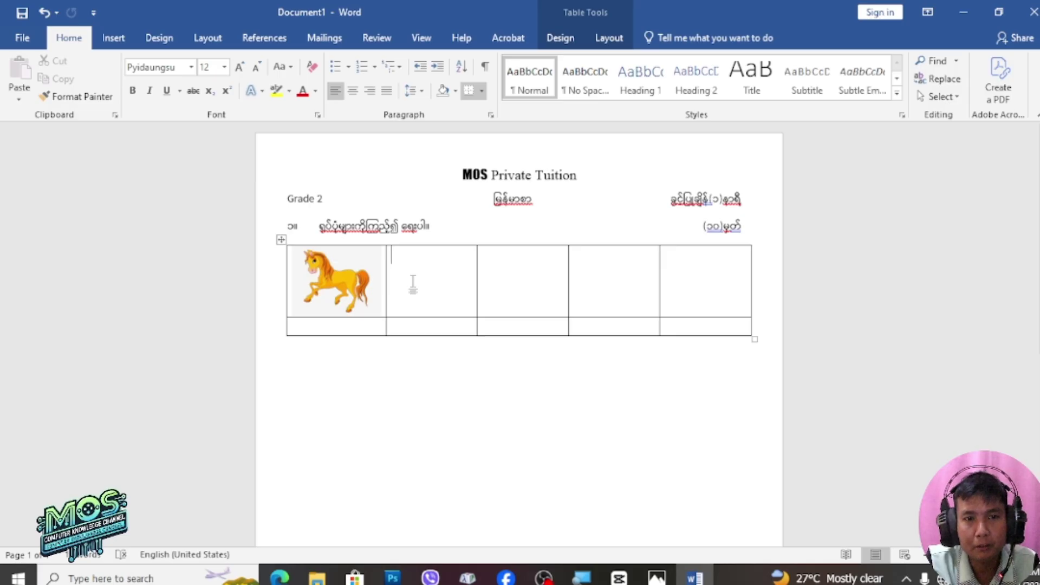
# Insert the outline octopus drawing from D:\school things, found by searching 'oc', into the second cell
pyautogui.click(122, 40)
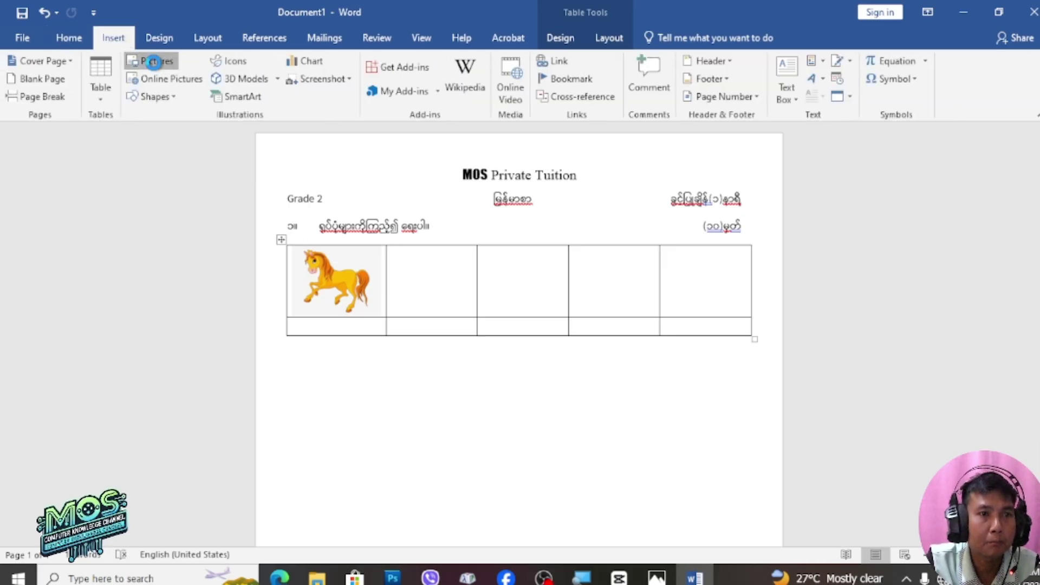
pyautogui.click(154, 63)
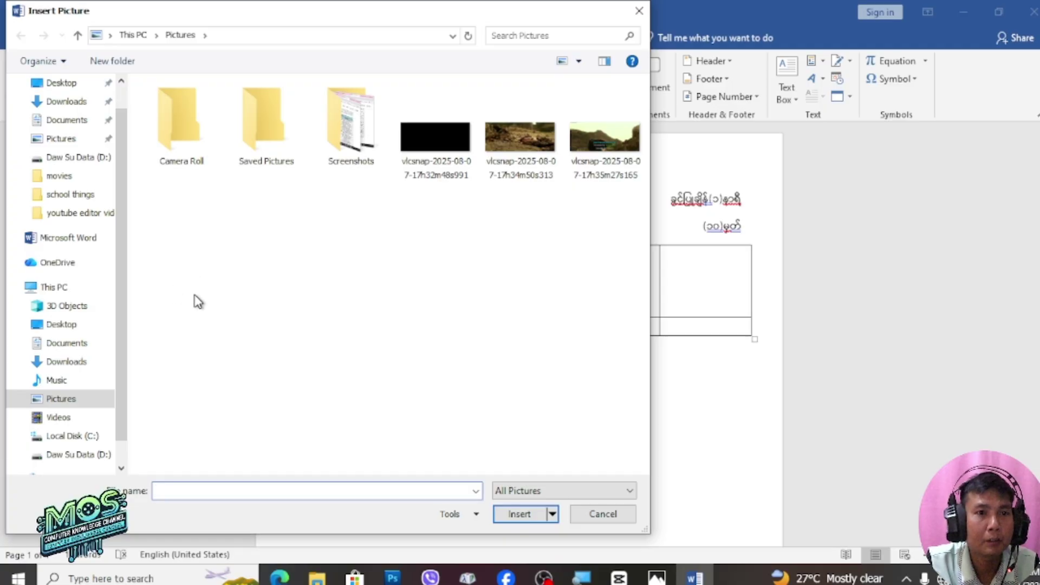
pyautogui.click(93, 455)
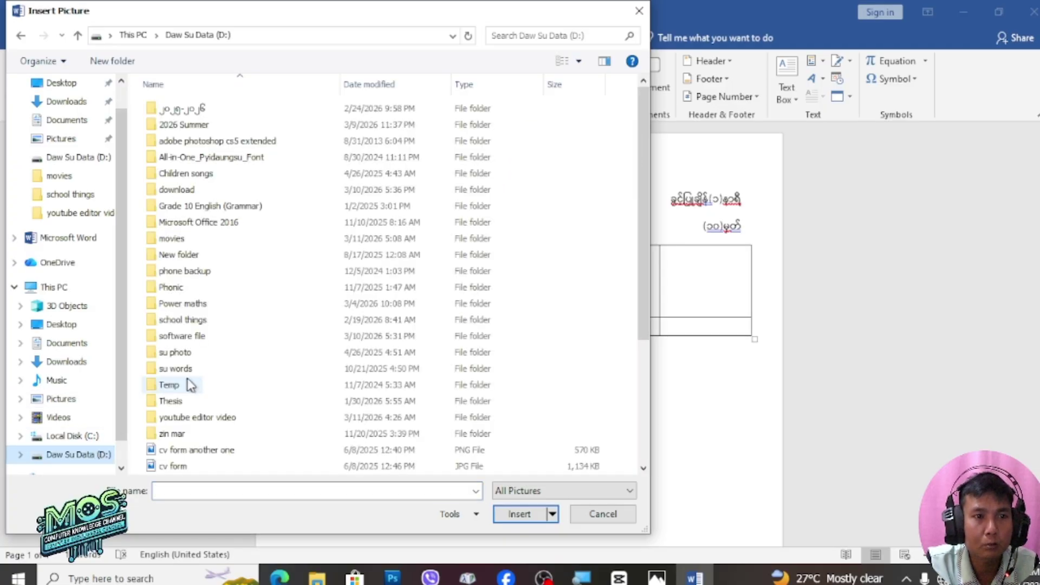
pyautogui.doubleClick(191, 321)
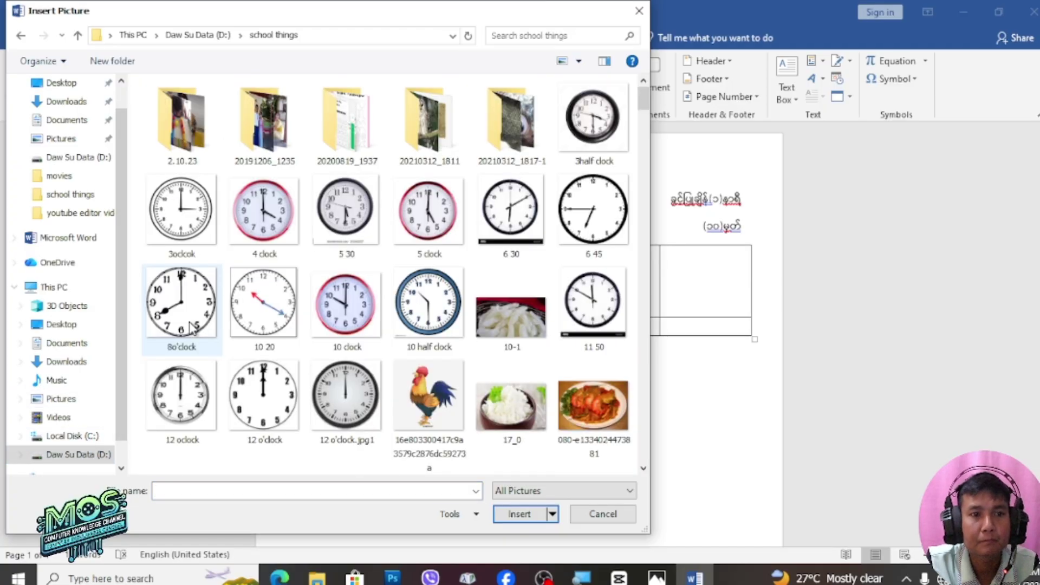
pyautogui.click(656, 578)
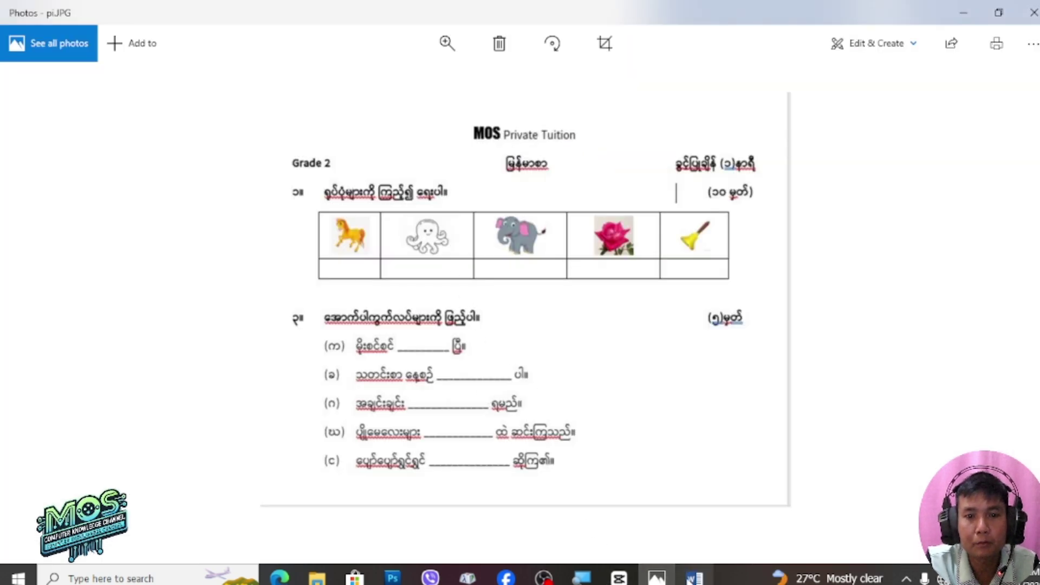
pyautogui.click(694, 577)
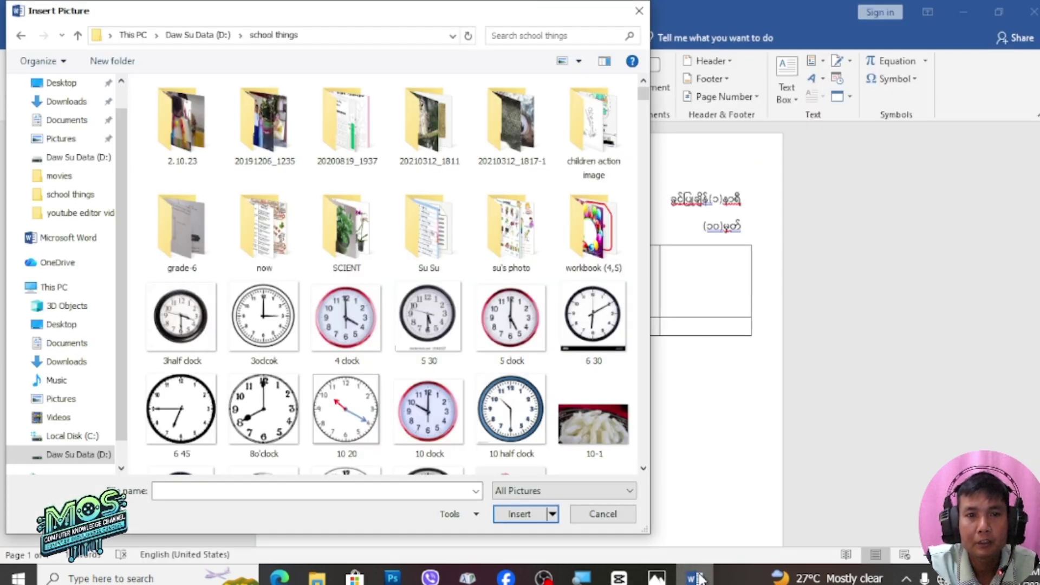
pyautogui.click(579, 41)
pyautogui.write('octopus')
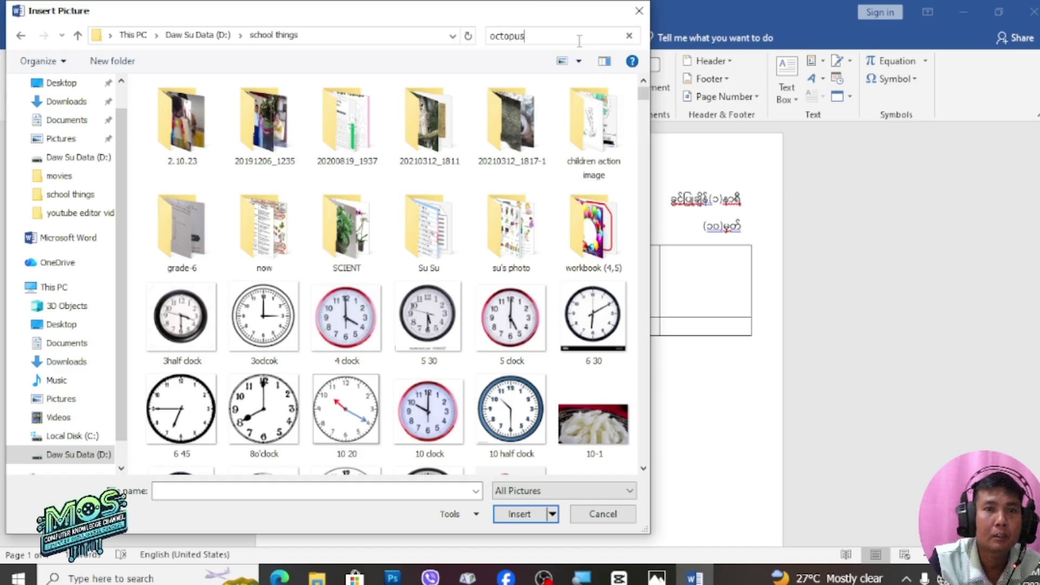
pyautogui.click(269, 135)
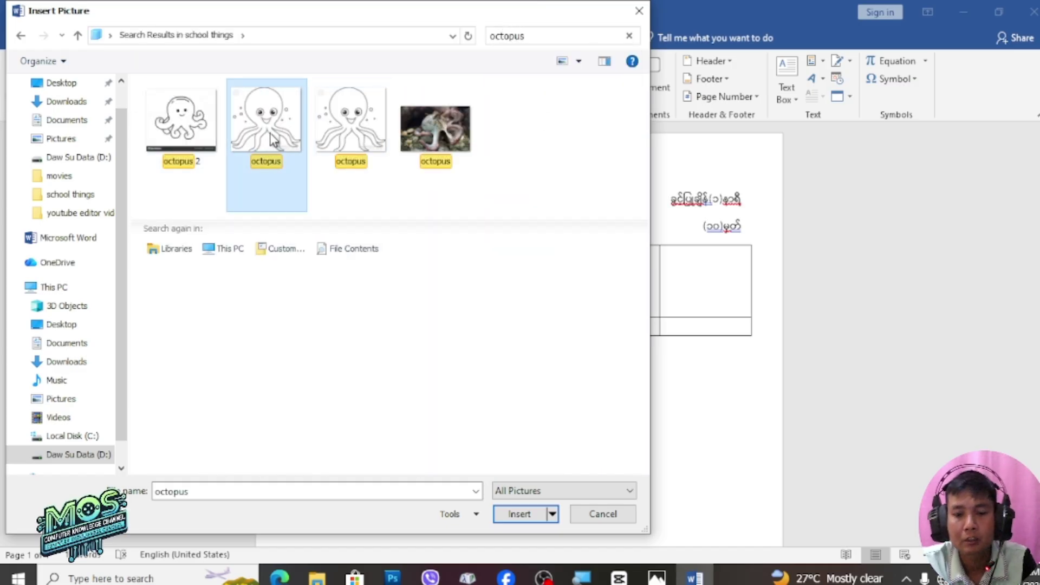
pyautogui.doubleClick(270, 135)
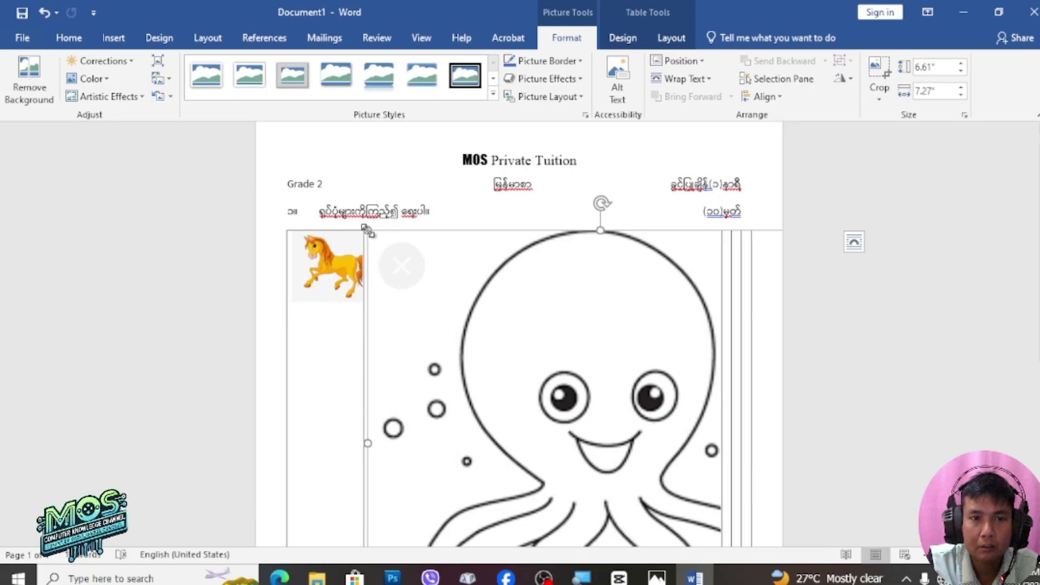
# Resize the octopus picture to about 1.16 by 1.28 inches so it fits the second cell
pyautogui.moveTo(367, 230); pyautogui.dragTo(581, 531)
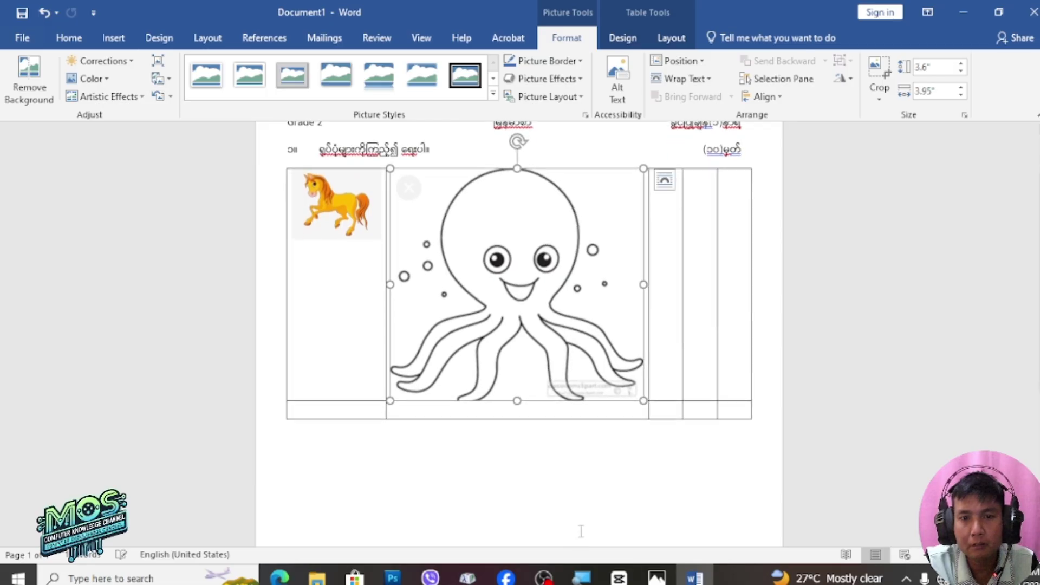
pyautogui.moveTo(645, 401); pyautogui.dragTo(478, 230)
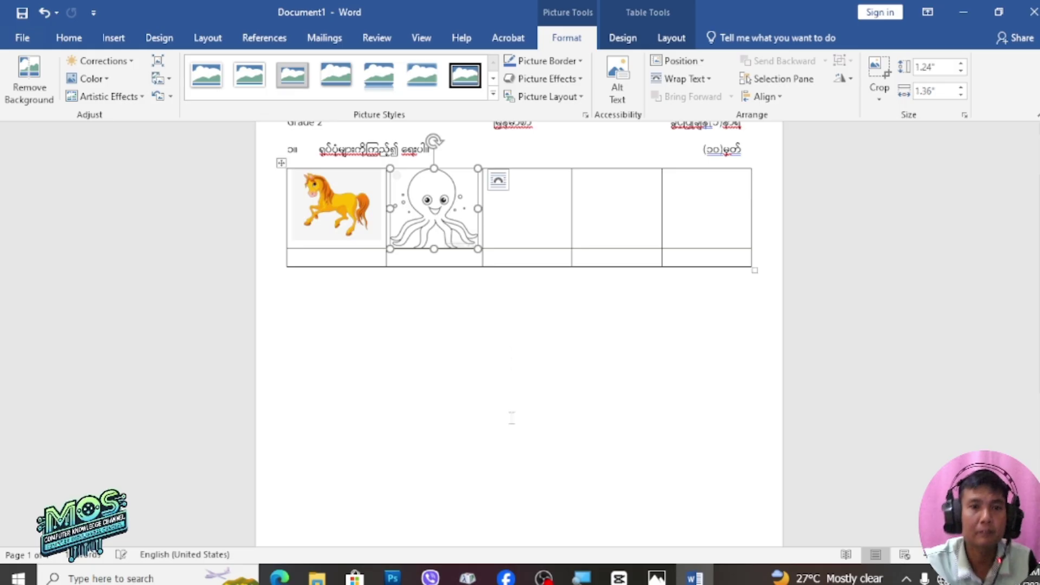
pyautogui.moveTo(477, 240); pyautogui.dragTo(471, 234)
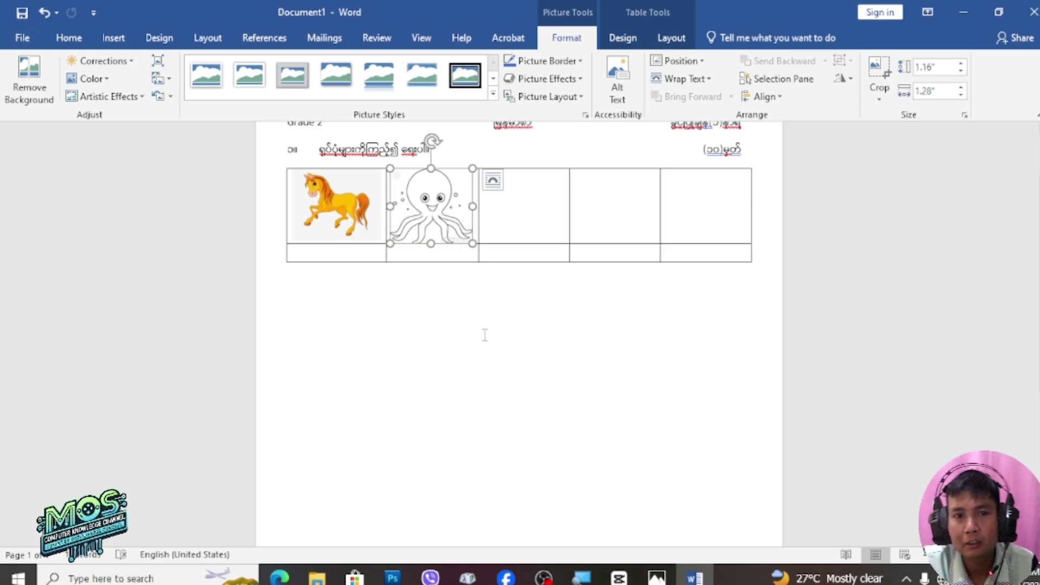
pyautogui.click(524, 219)
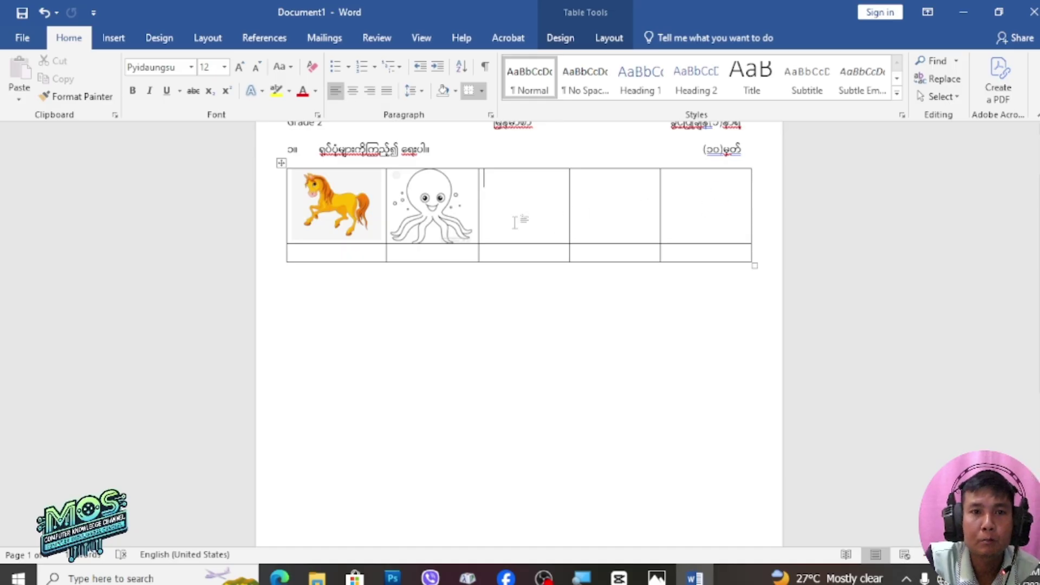
# Copy the octopus picture and paste copies into the third, fourth and fifth cells
pyautogui.click(437, 212)
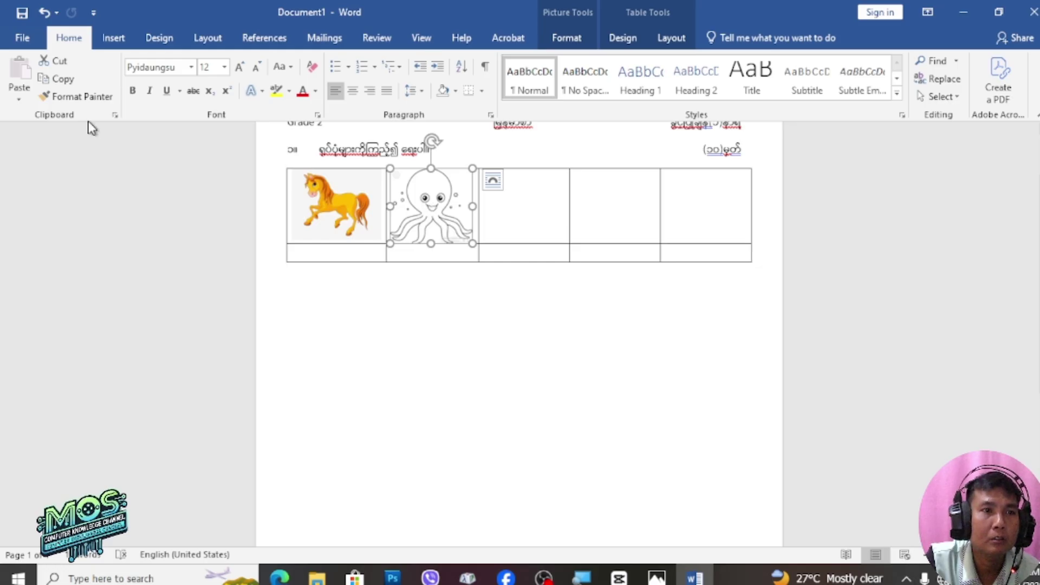
pyautogui.click(63, 80)
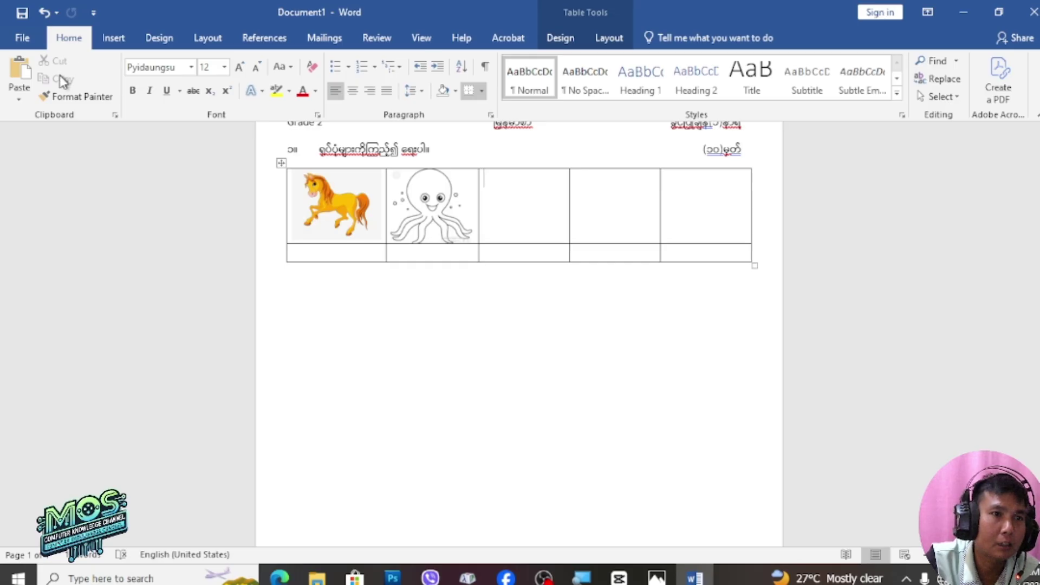
pyautogui.click(14, 73)
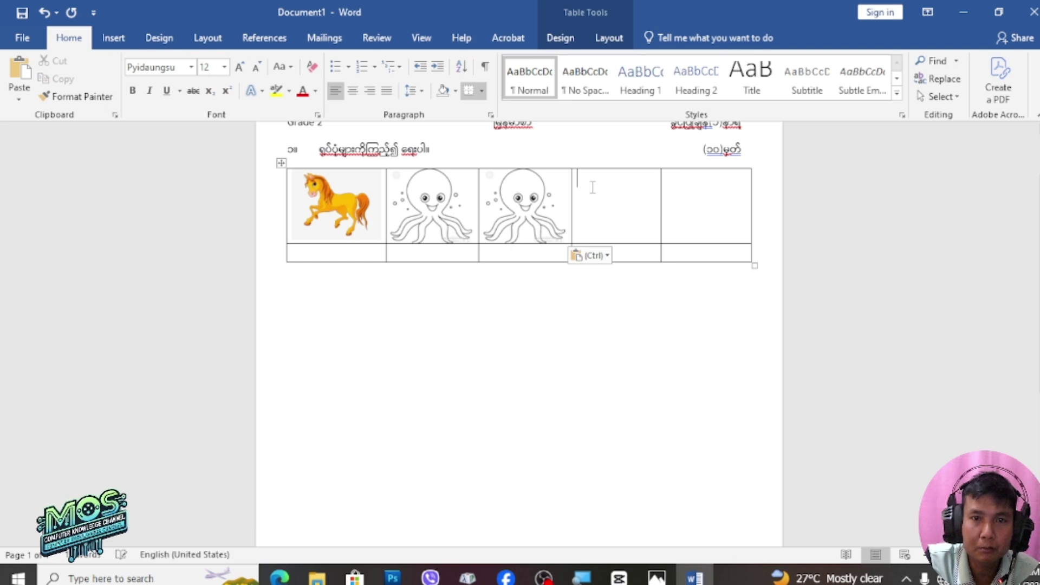
pyautogui.click(14, 73)
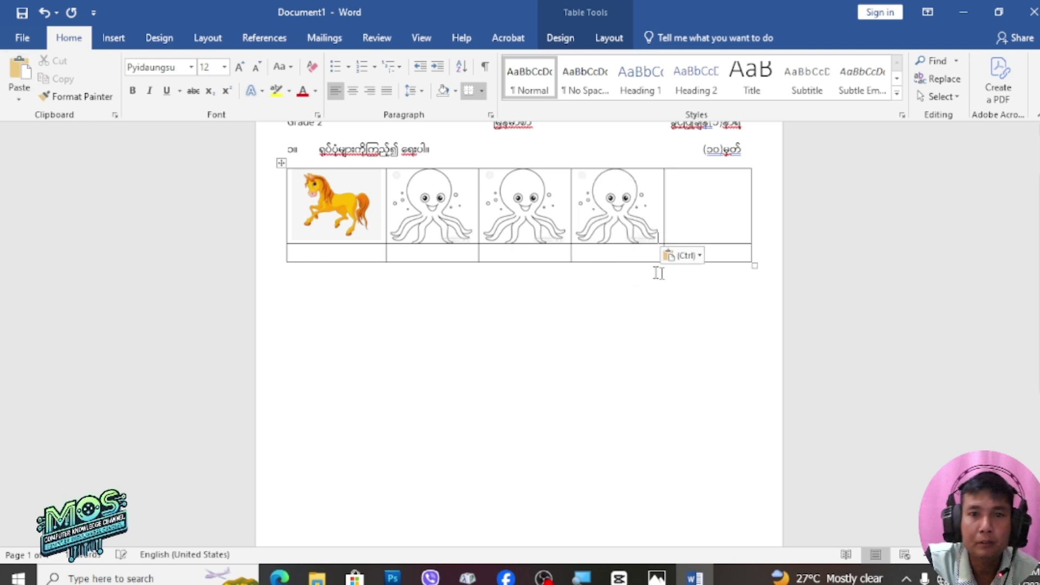
pyautogui.click(672, 187)
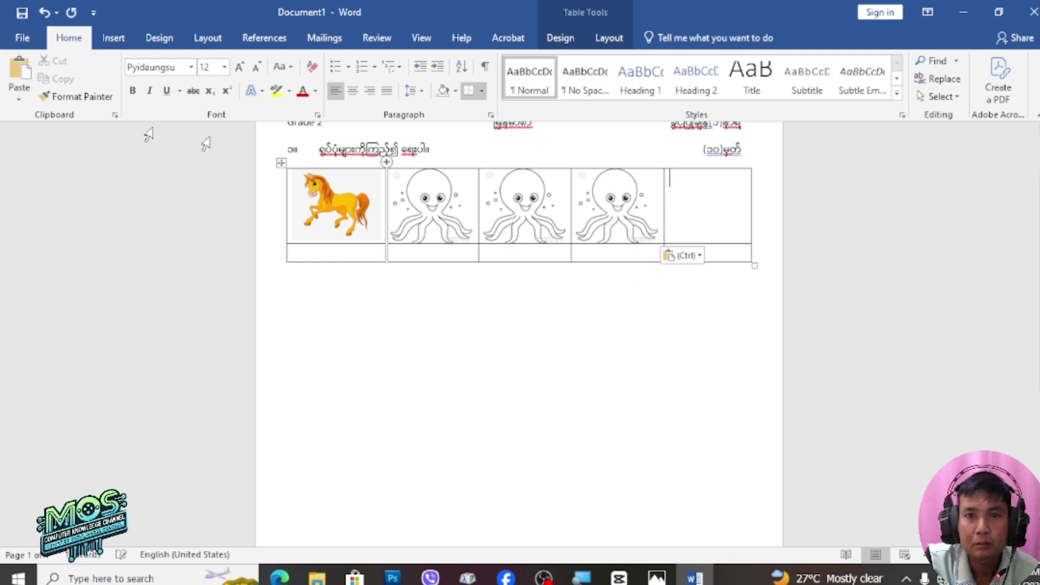
pyautogui.click(20, 73)
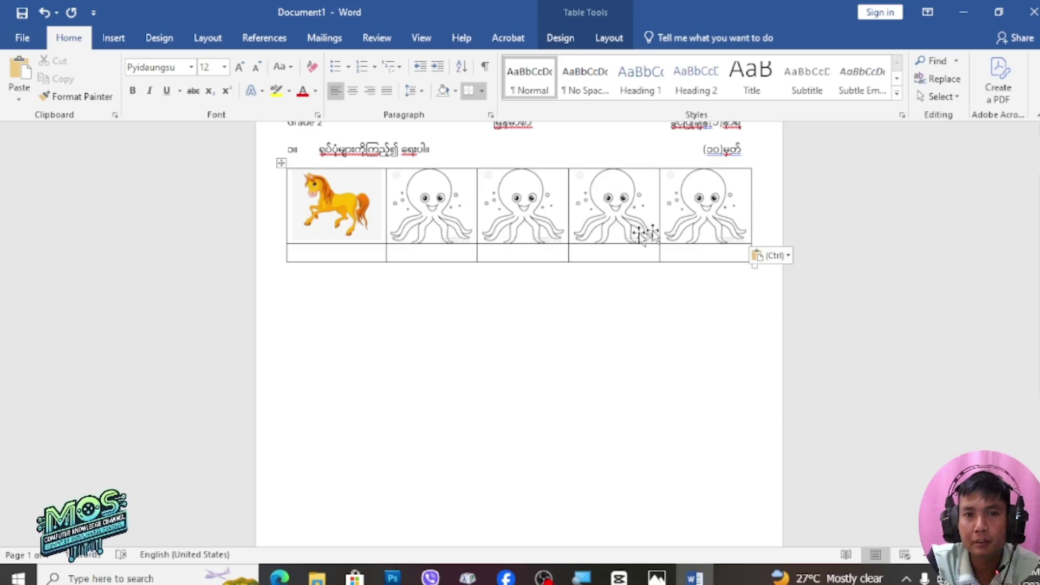
# Select the octopus copy in the third cell
pyautogui.click(527, 211)
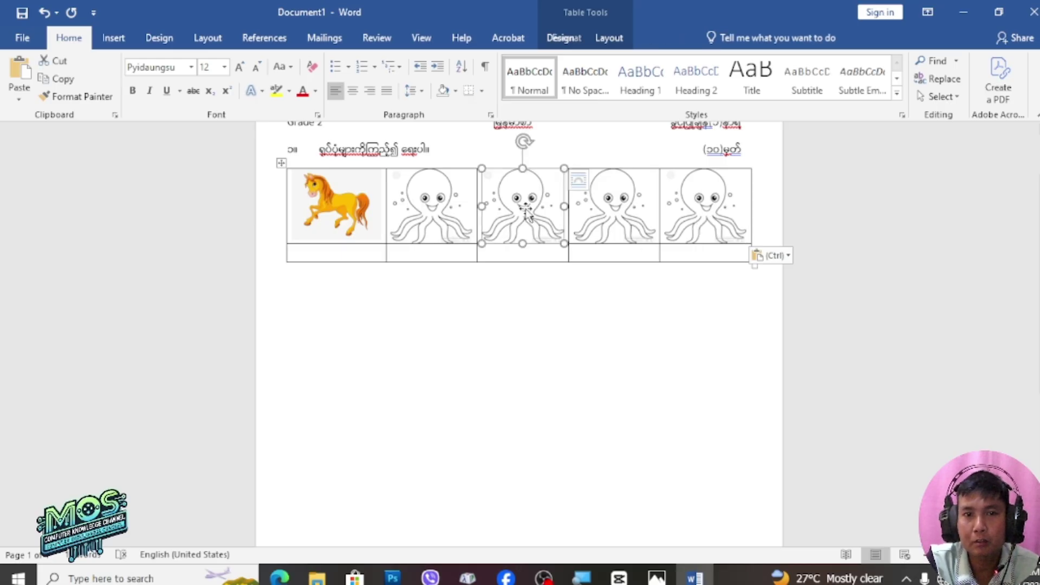
pyautogui.click(613, 244)
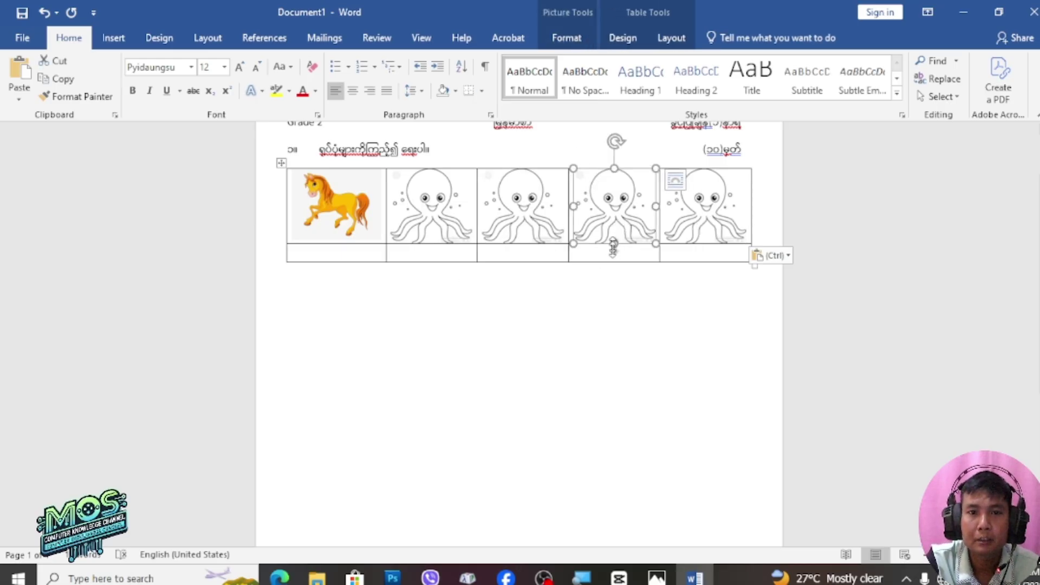
pyautogui.click(519, 206)
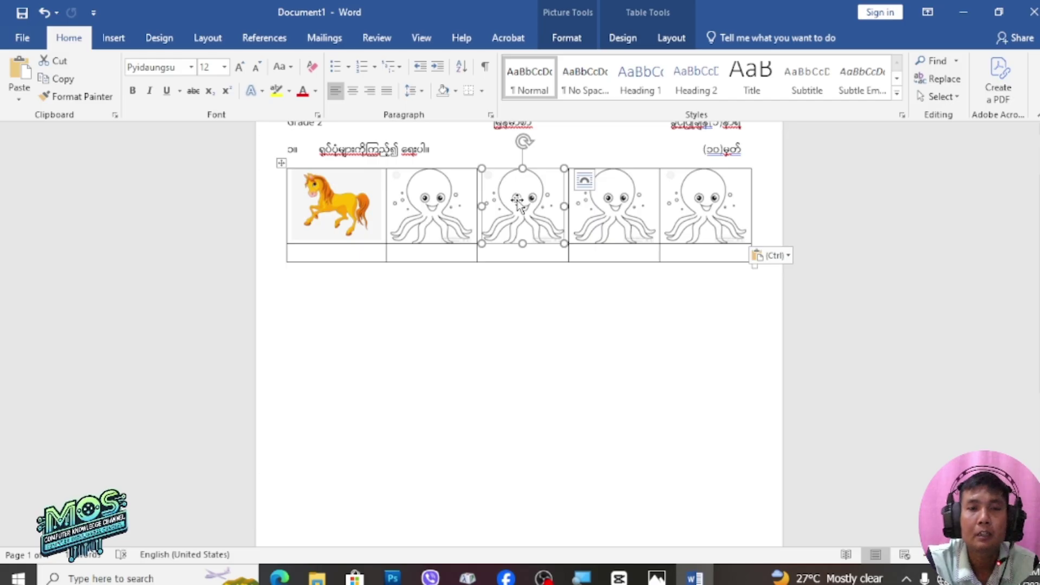
# Replace the third-cell octopus with 'elephant 2' from D:\school things, then view pi.JPG in Photos
pyautogui.rightClick(518, 202)
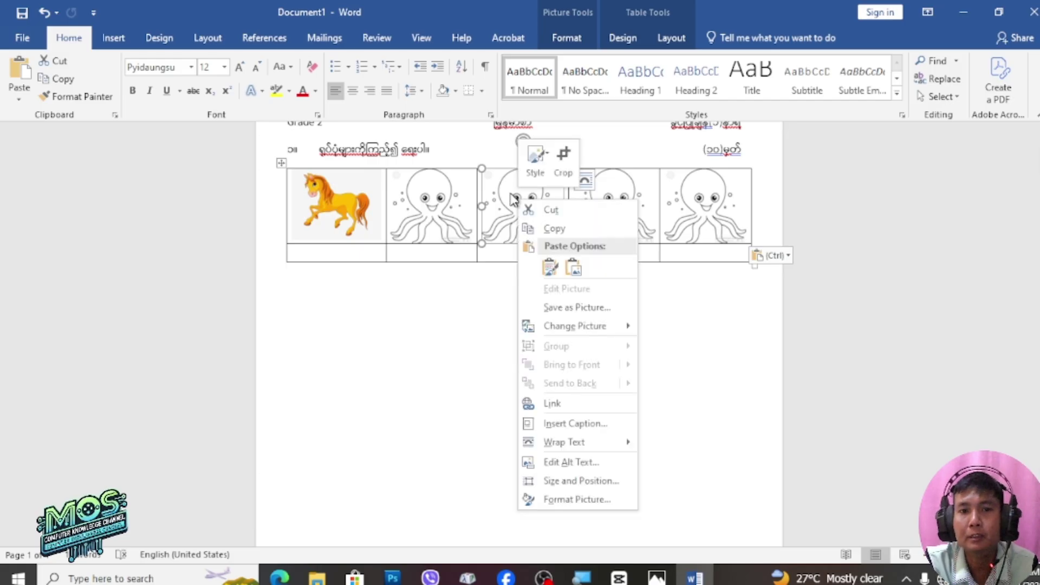
pyautogui.moveTo(558, 327)
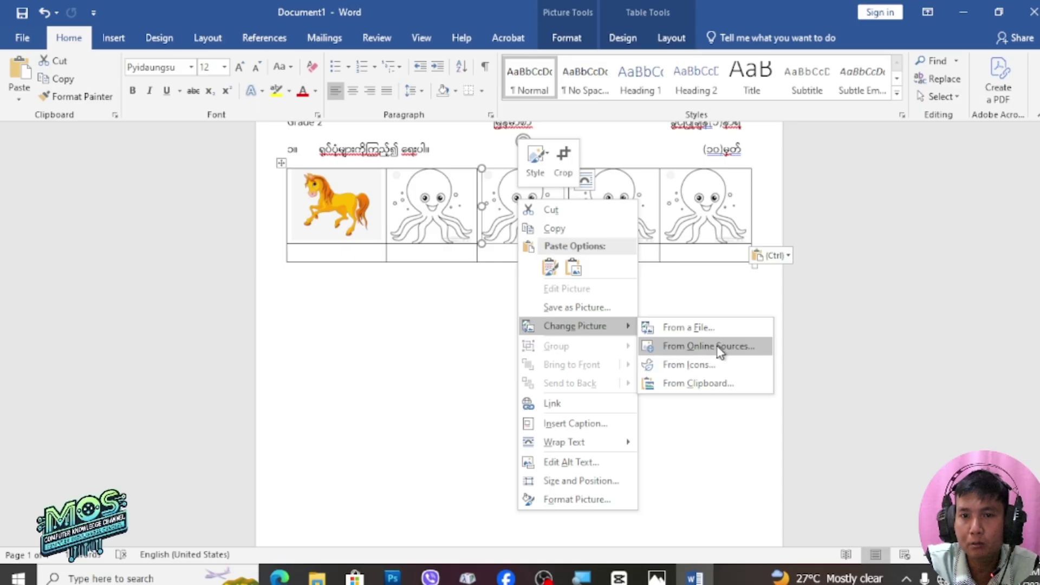
pyautogui.click(691, 327)
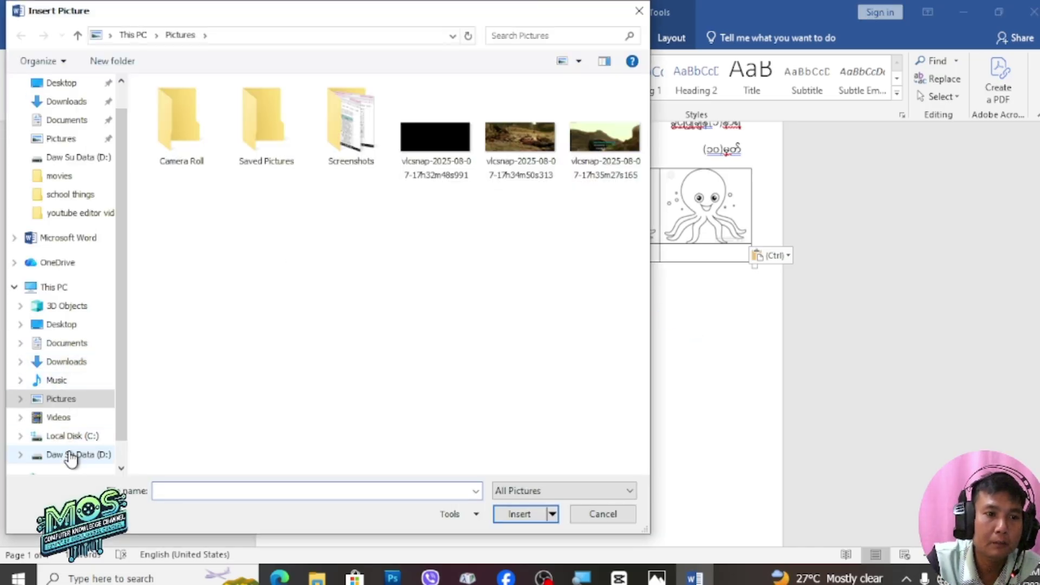
pyautogui.click(71, 455)
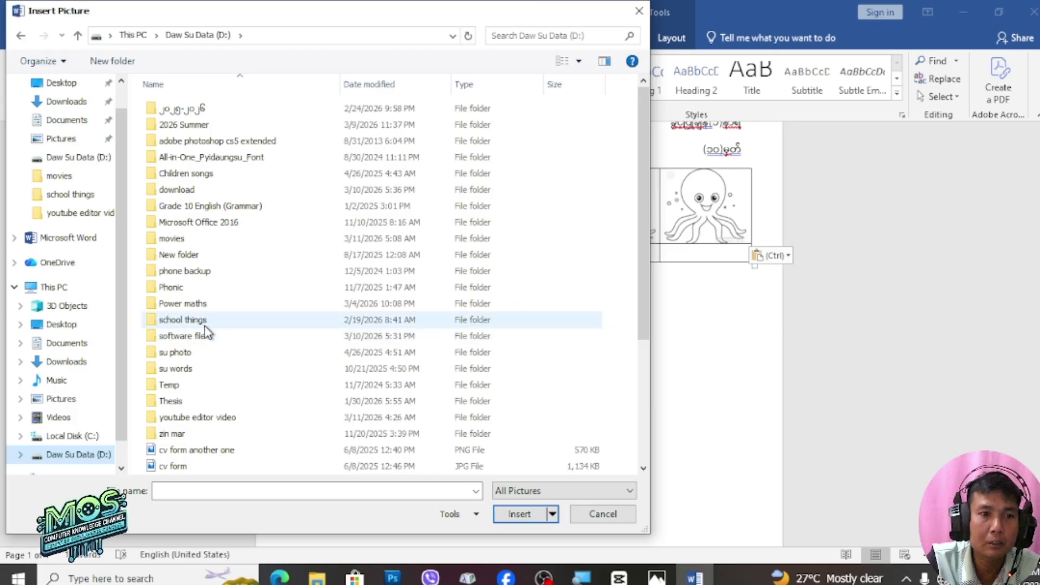
pyautogui.doubleClick(197, 320)
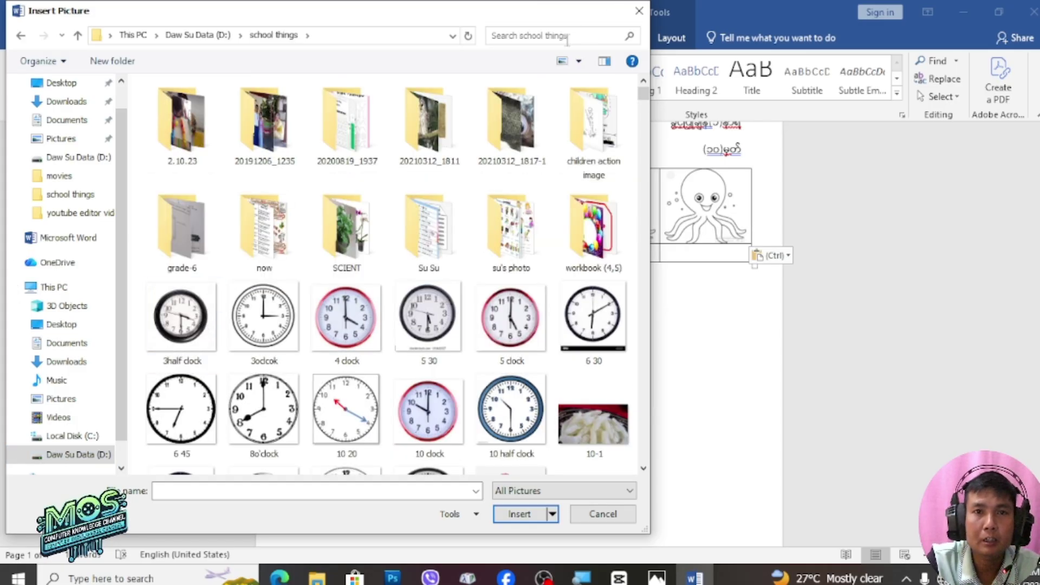
pyautogui.click(566, 36)
pyautogui.write('e')
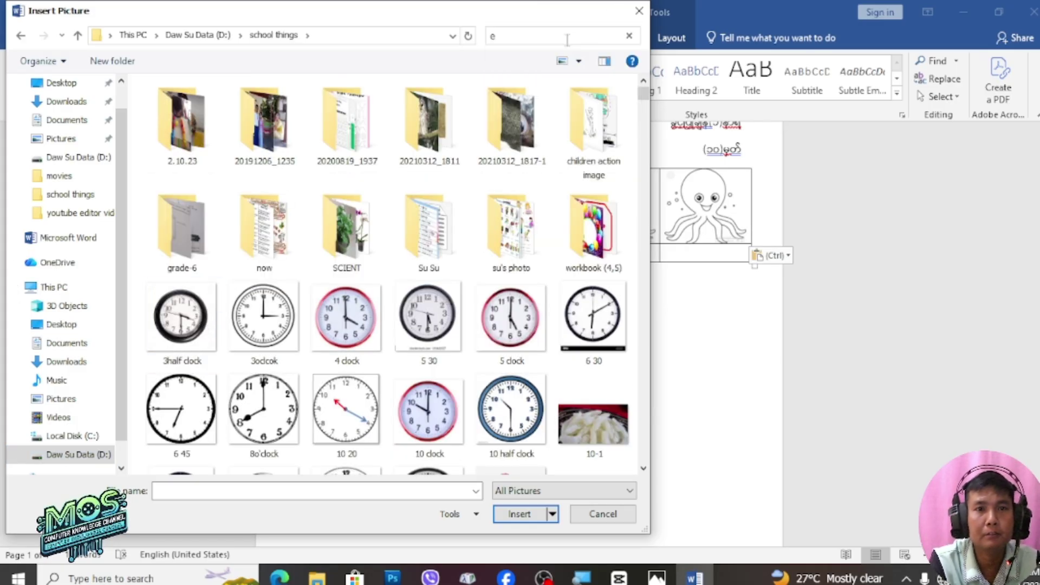
pyautogui.write('leph')
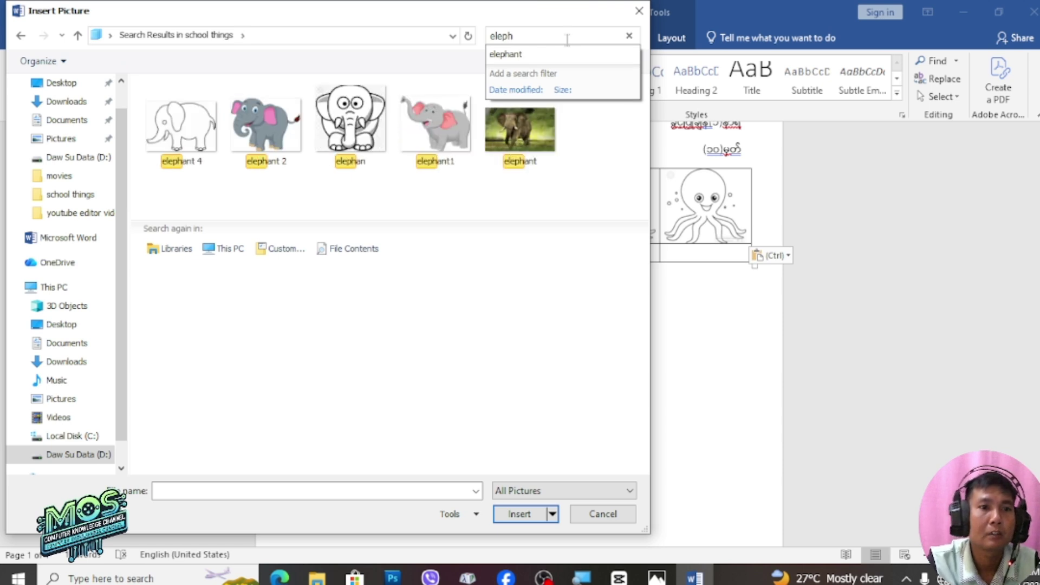
pyautogui.click(248, 147)
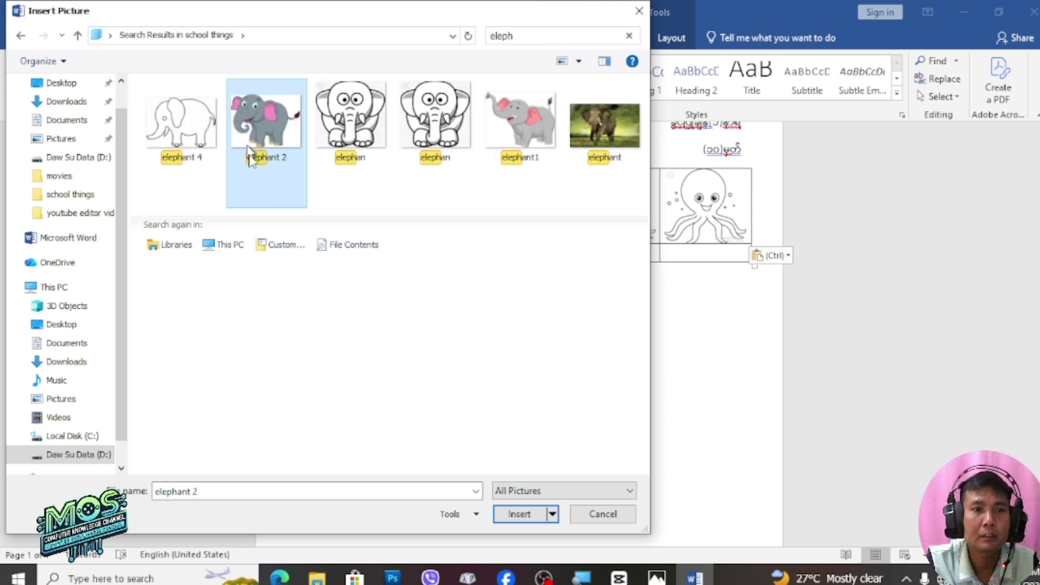
pyautogui.click(529, 515)
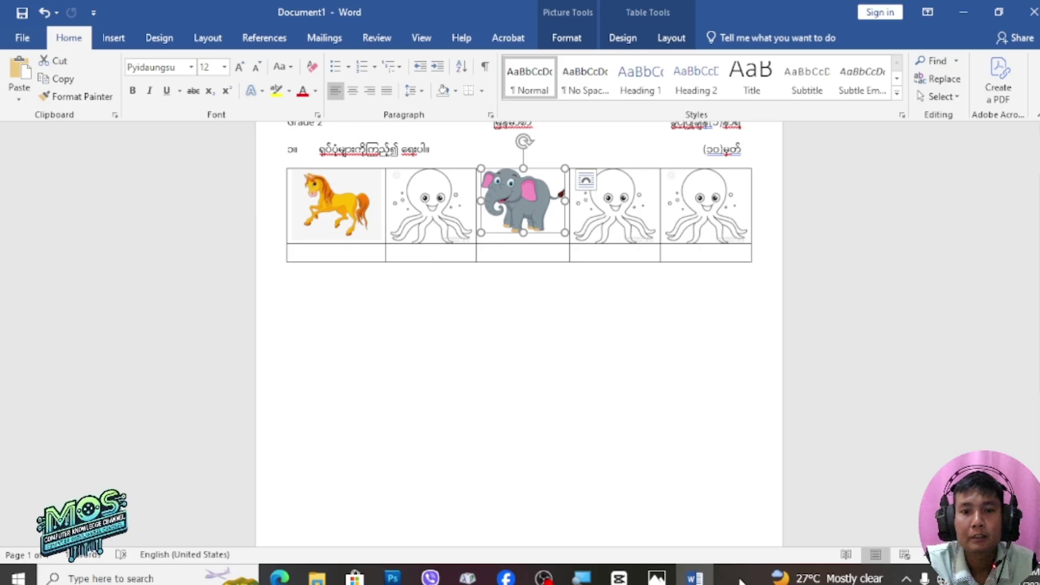
pyautogui.click(657, 578)
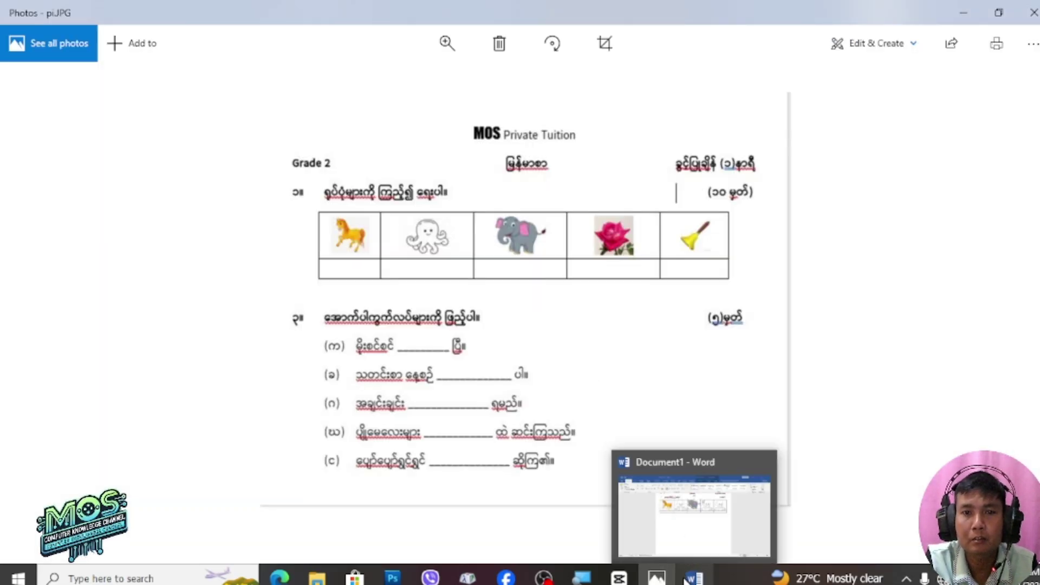
# Swap the fourth-cell octopus for the pink rose picture found by searching 'ro' in D:\school things
pyautogui.click(695, 578)
pyautogui.click(612, 214)
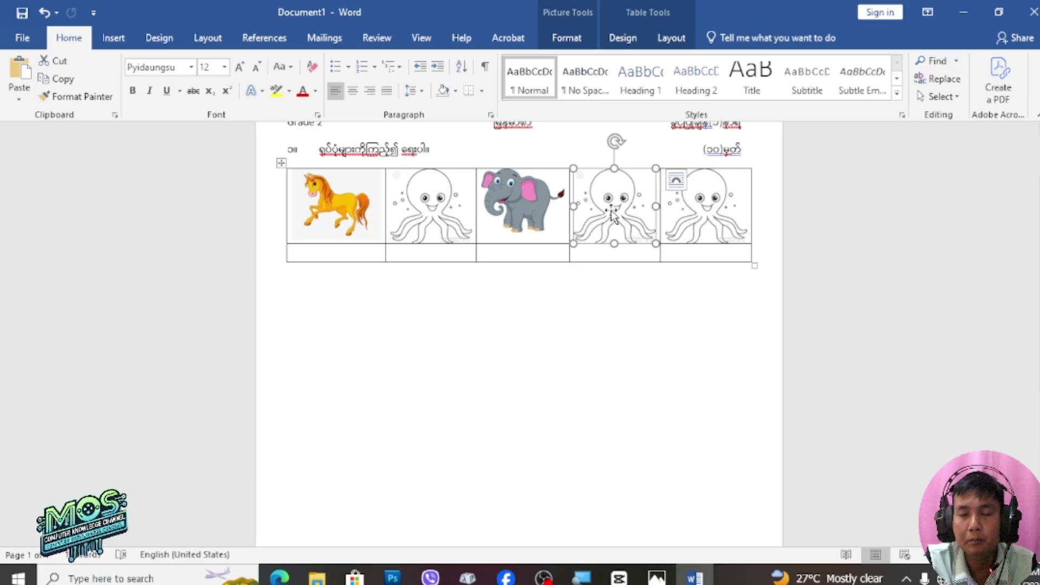
pyautogui.moveTo(675, 341)
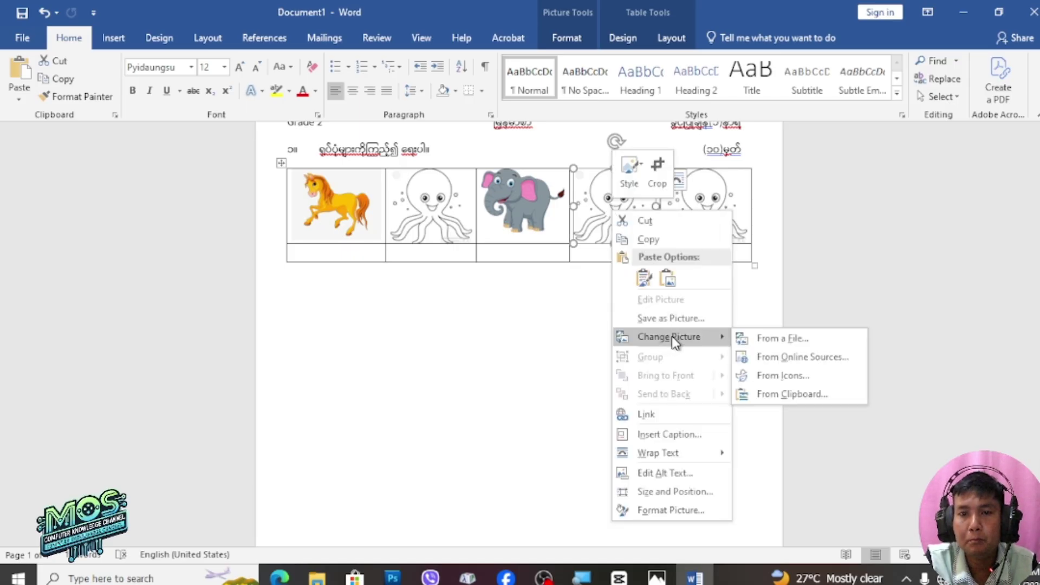
pyautogui.click(759, 339)
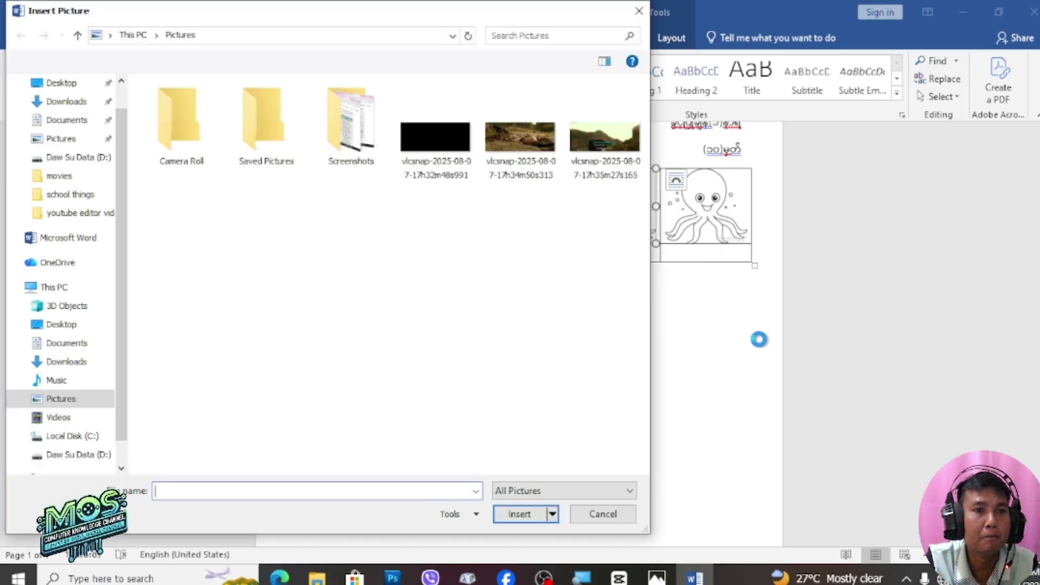
pyautogui.click(96, 457)
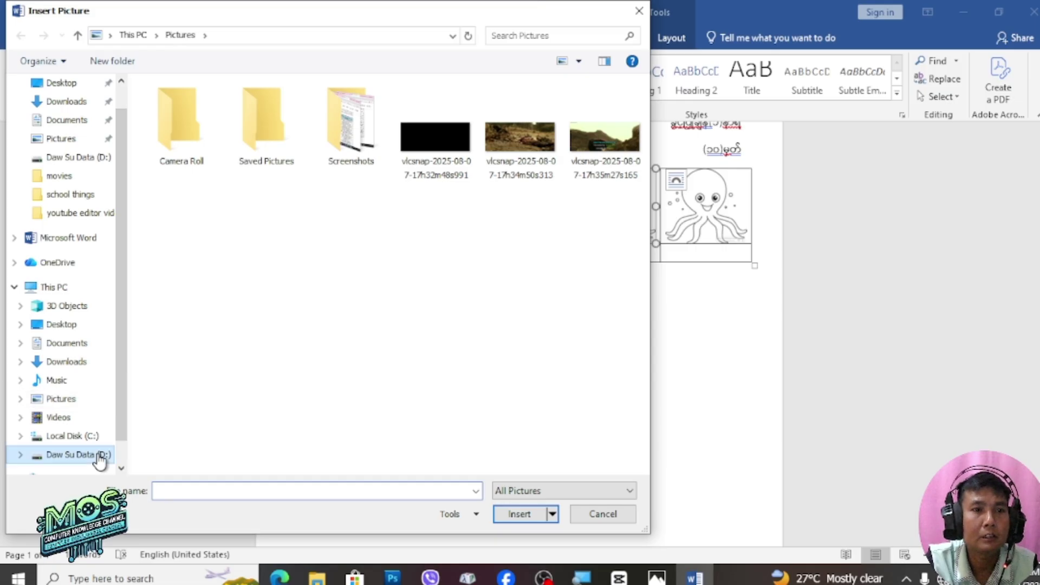
pyautogui.doubleClick(193, 322)
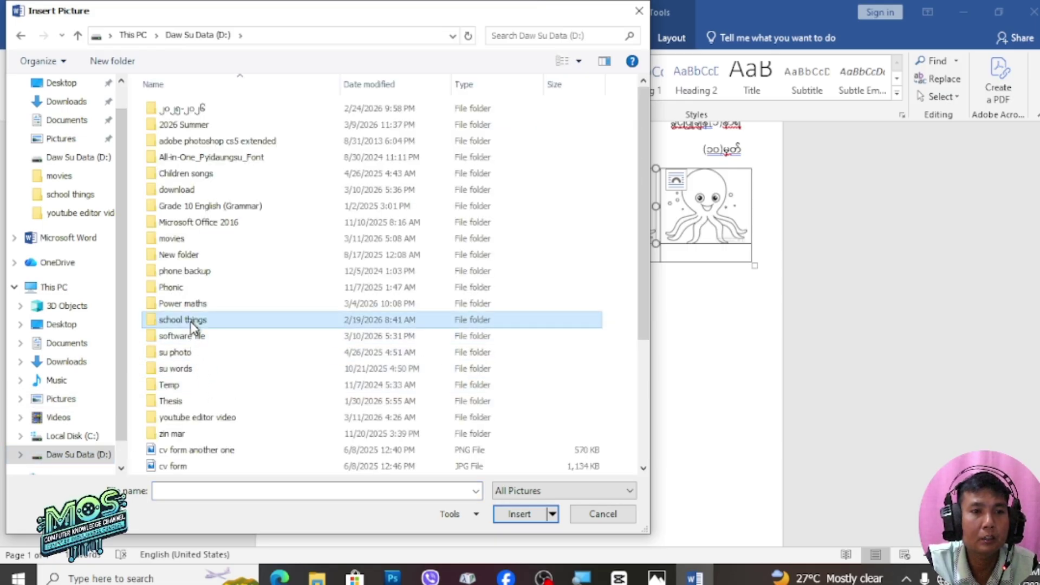
pyautogui.click(587, 34)
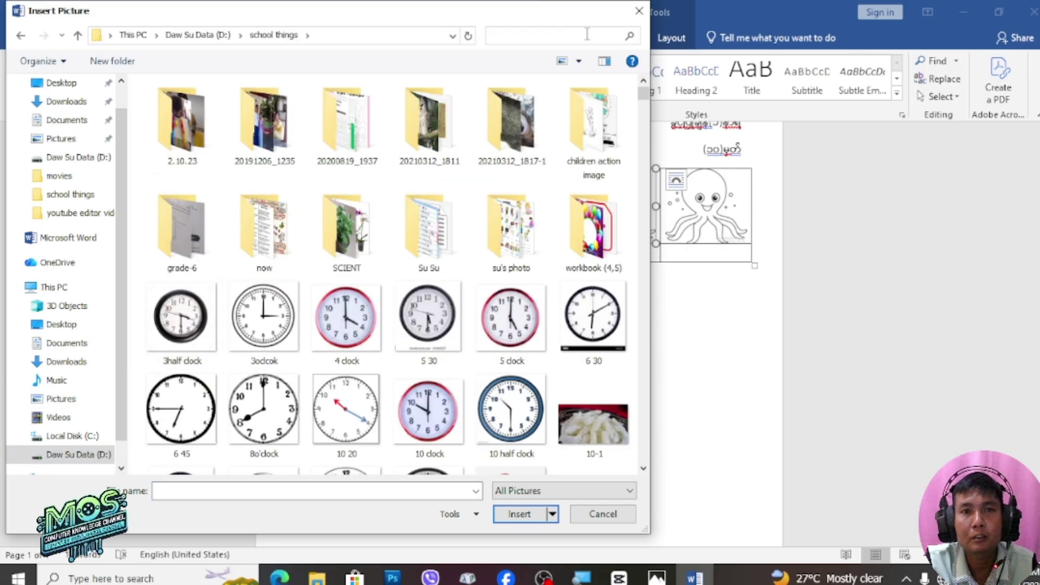
pyautogui.write('rose')
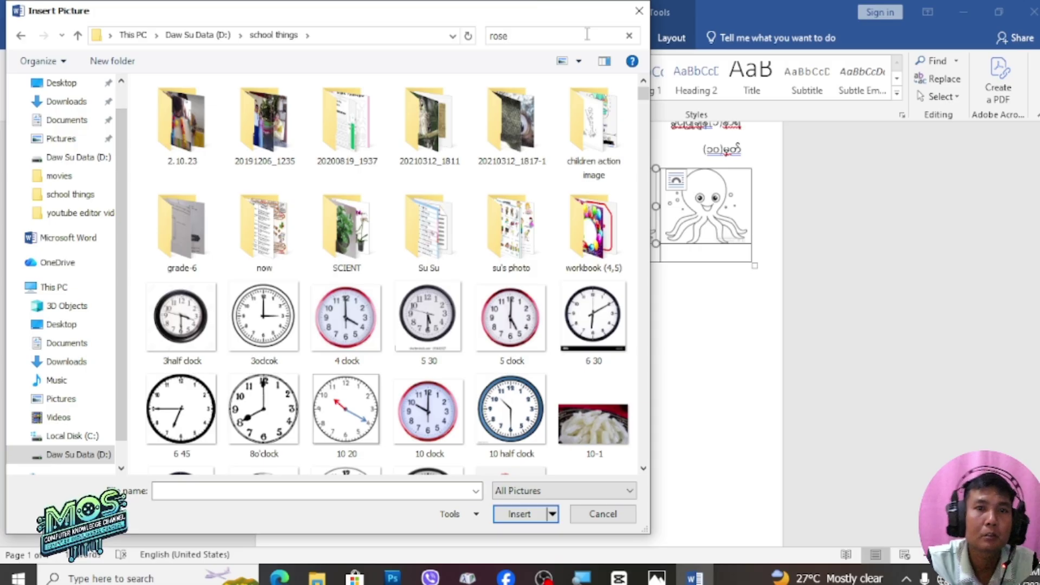
pyautogui.click(271, 130)
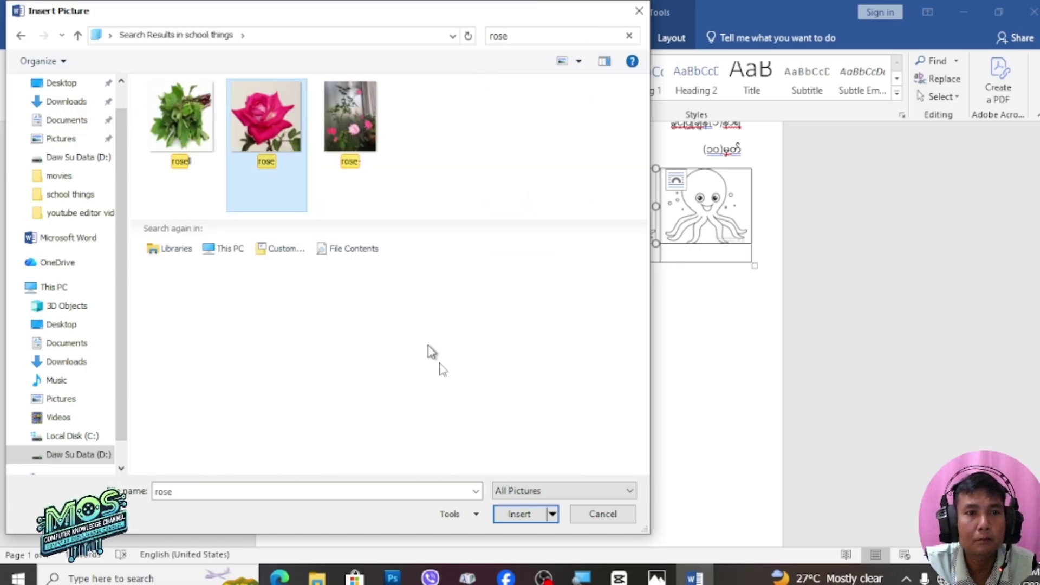
pyautogui.click(512, 506)
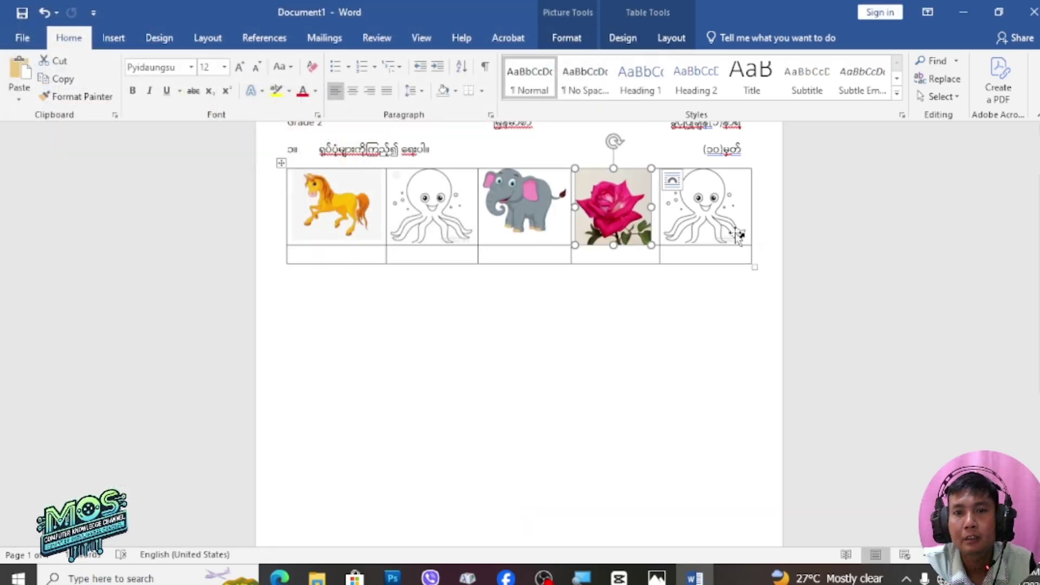
pyautogui.click(709, 211)
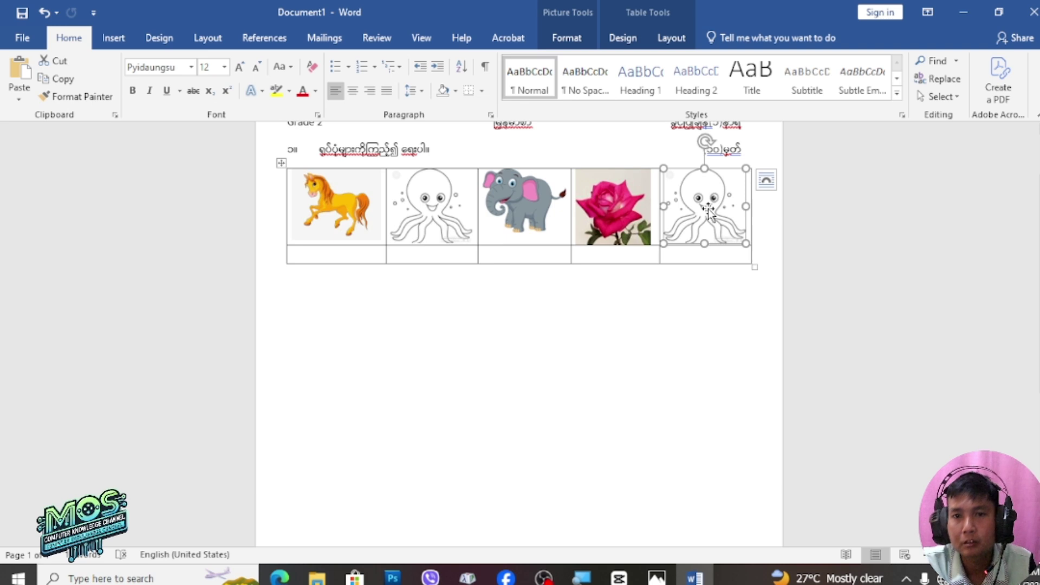
# Swap the fifth-cell octopus for the yellow handbell image from D:\school things
pyautogui.rightClick(708, 211)
pyautogui.moveTo(769, 337)
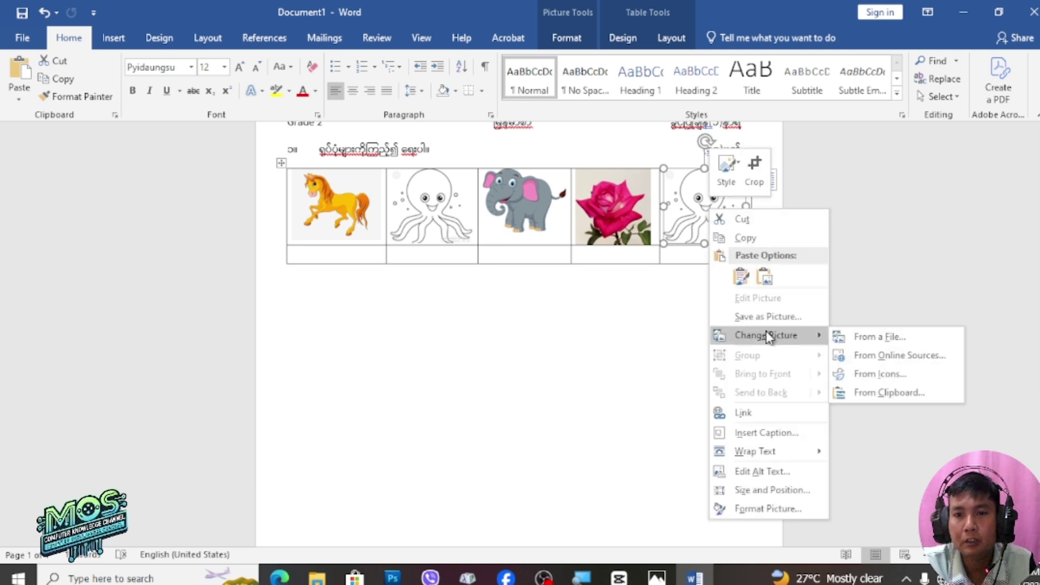
pyautogui.click(863, 336)
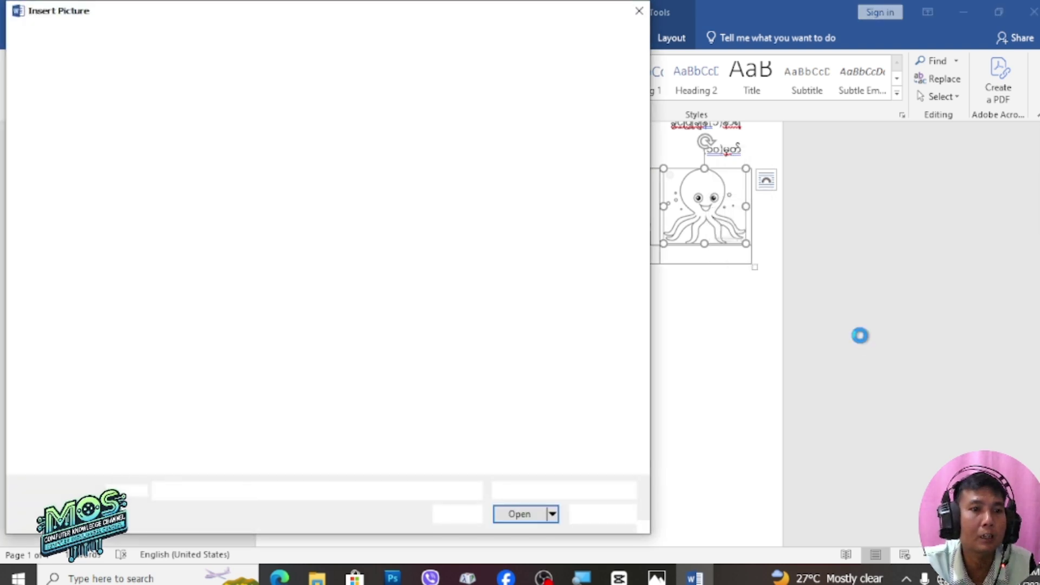
pyautogui.click(79, 453)
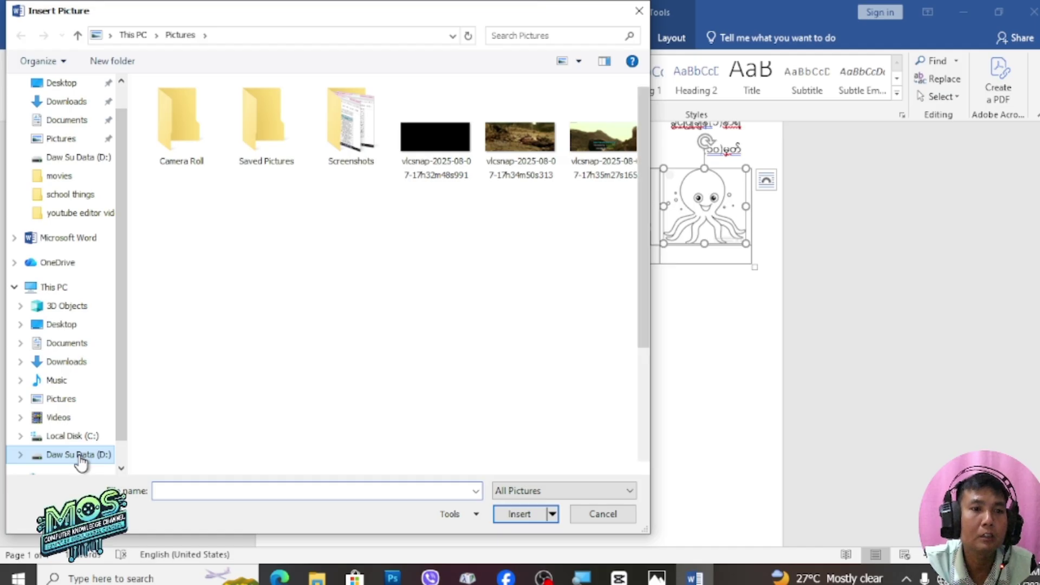
pyautogui.doubleClick(190, 321)
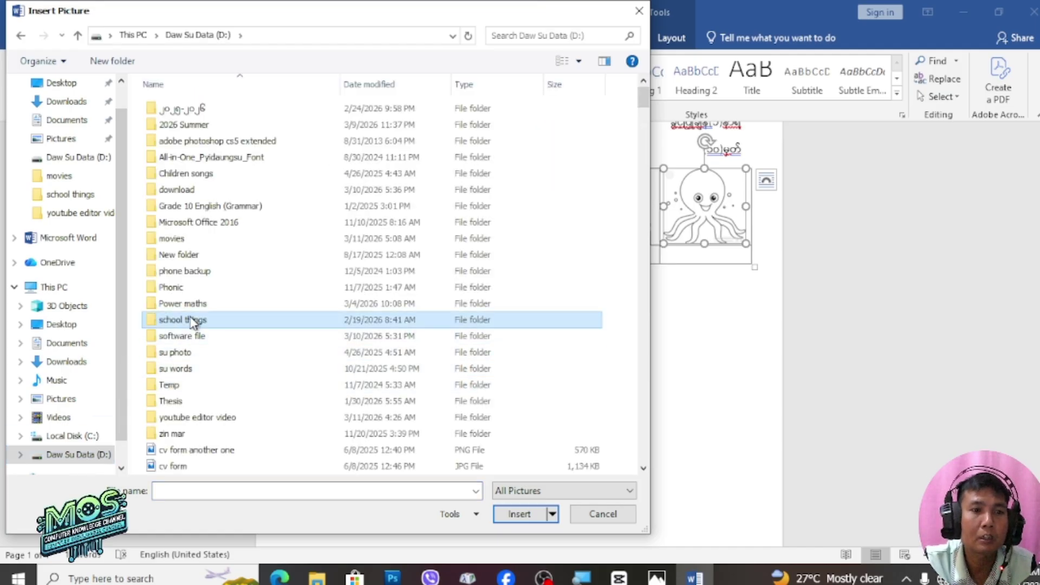
pyautogui.click(552, 35)
pyautogui.write('bell')
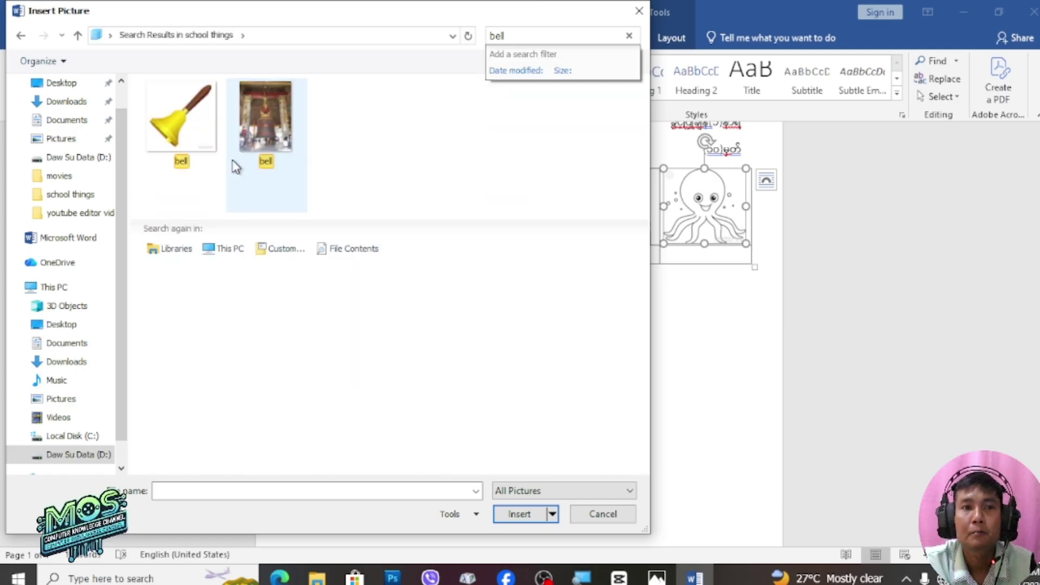
pyautogui.click(170, 125)
pyautogui.click(519, 504)
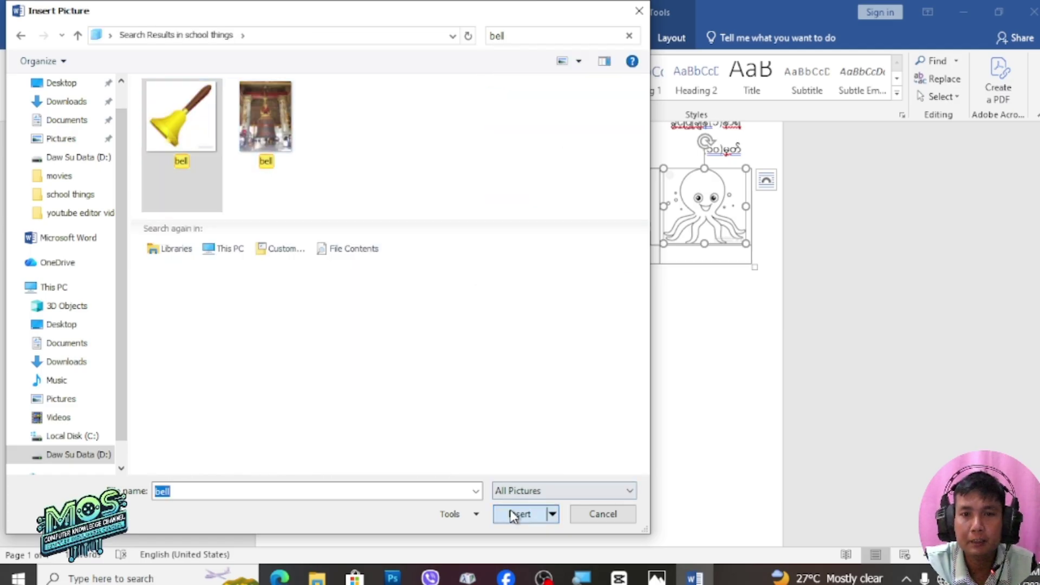
pyautogui.click(612, 465)
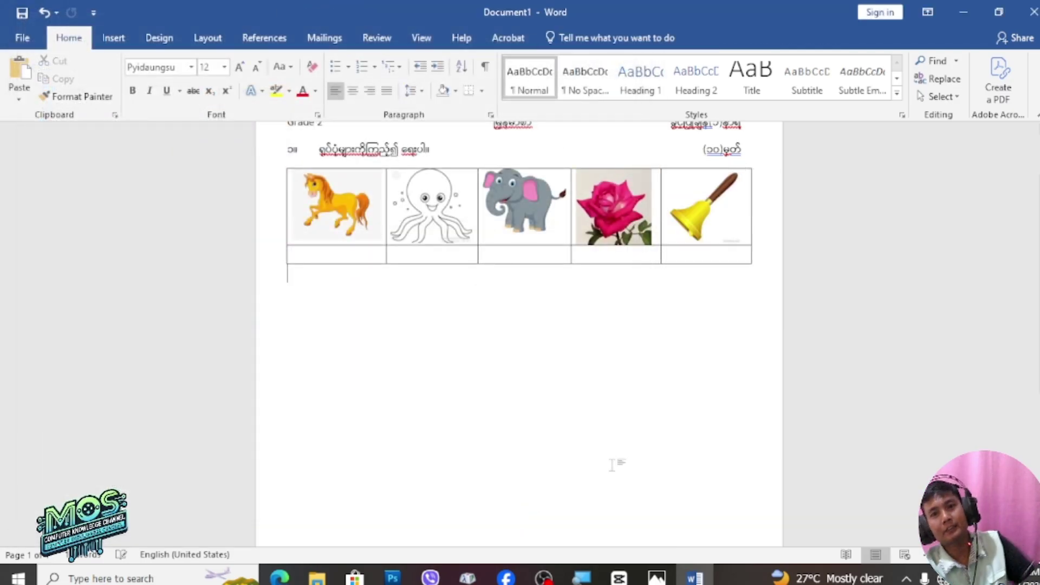
# Centre the elephant picture in its cell with Align Center, then view pi.JPG in Photos
pyautogui.scroll(2, 596, 426)
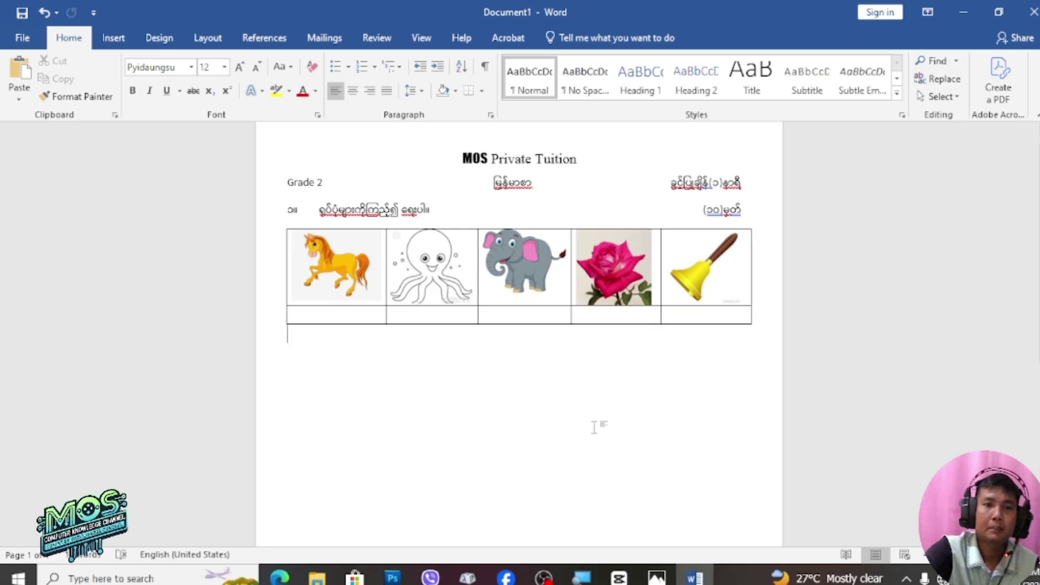
pyautogui.click(514, 270)
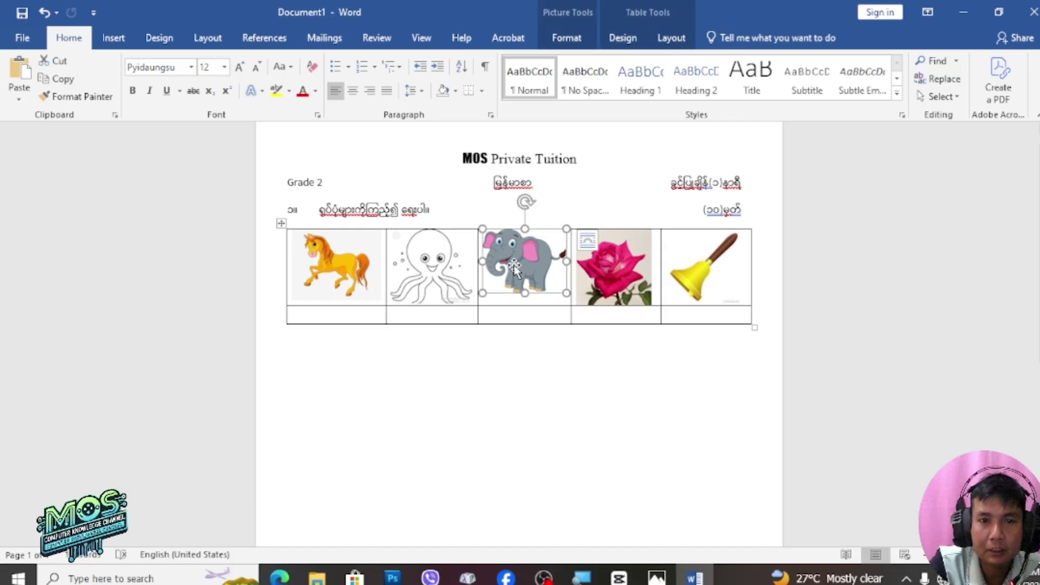
pyautogui.click(670, 39)
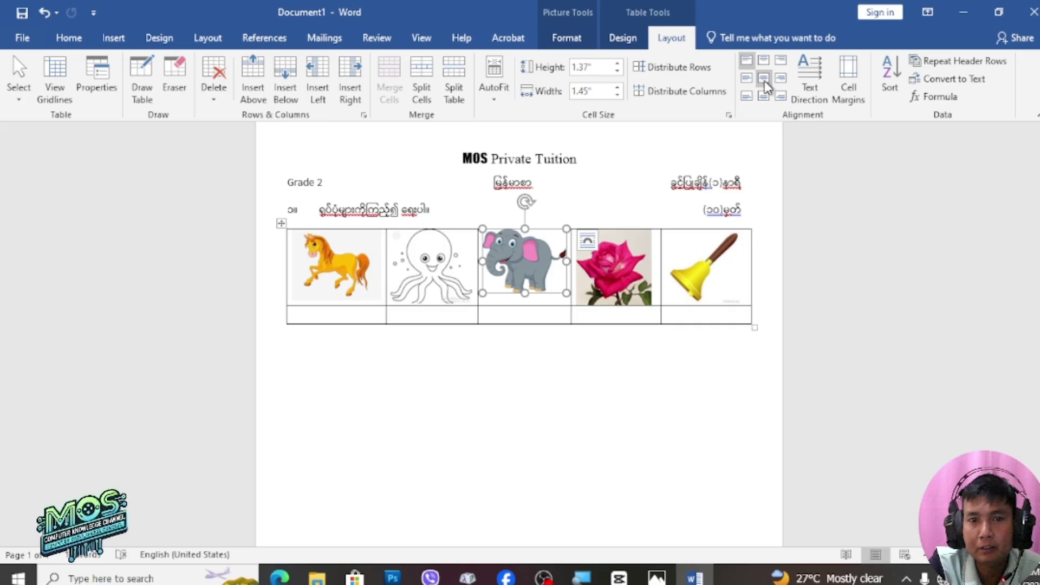
pyautogui.click(764, 81)
pyautogui.click(526, 389)
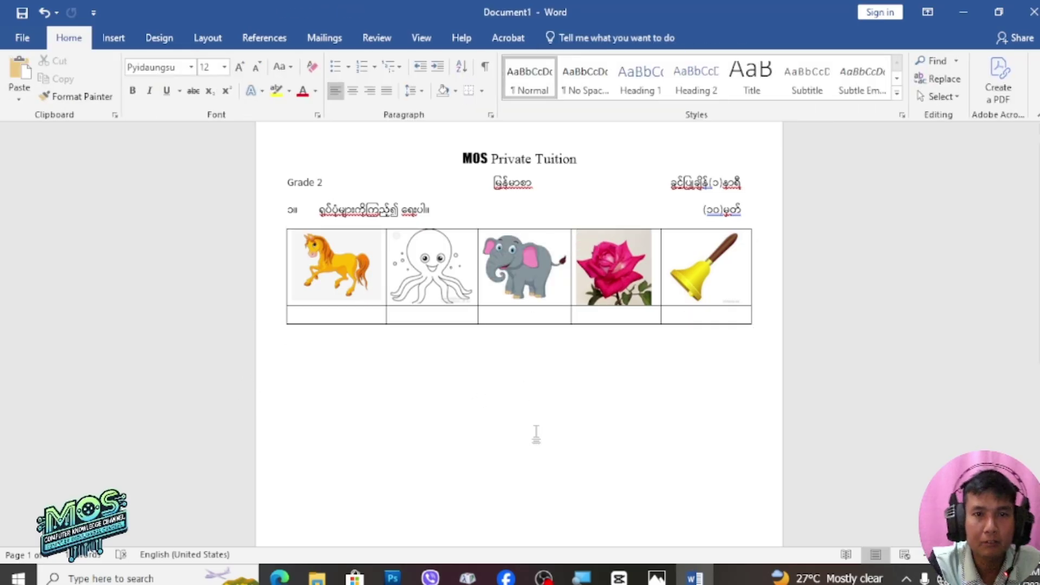
pyautogui.scroll(1, 536, 433)
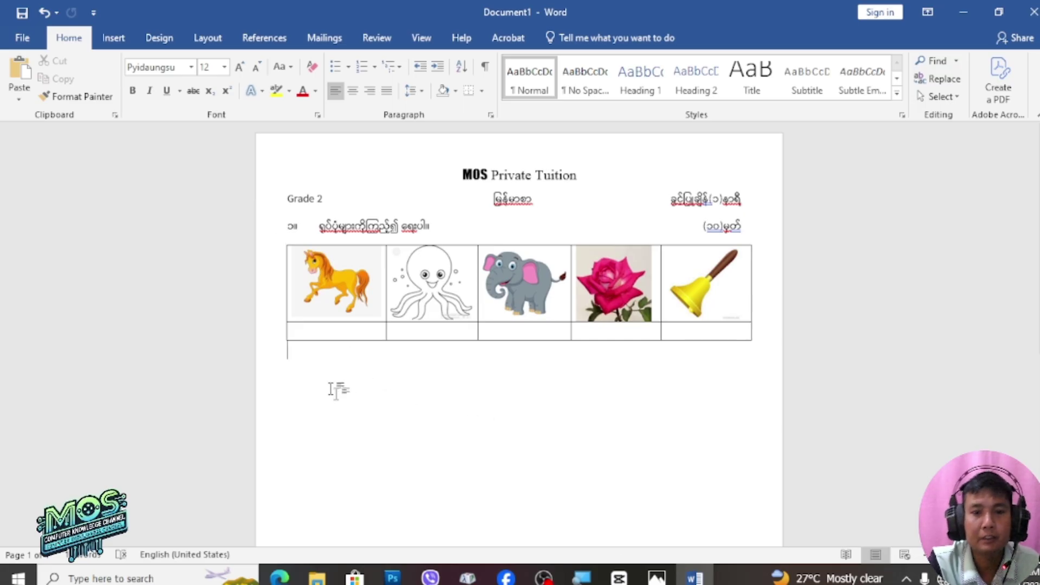
pyautogui.click(657, 578)
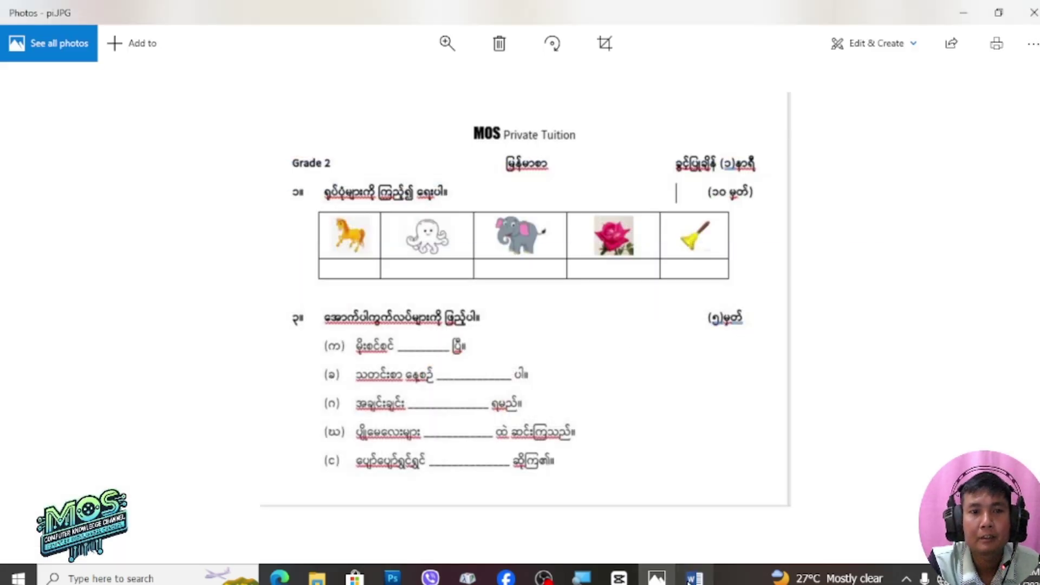